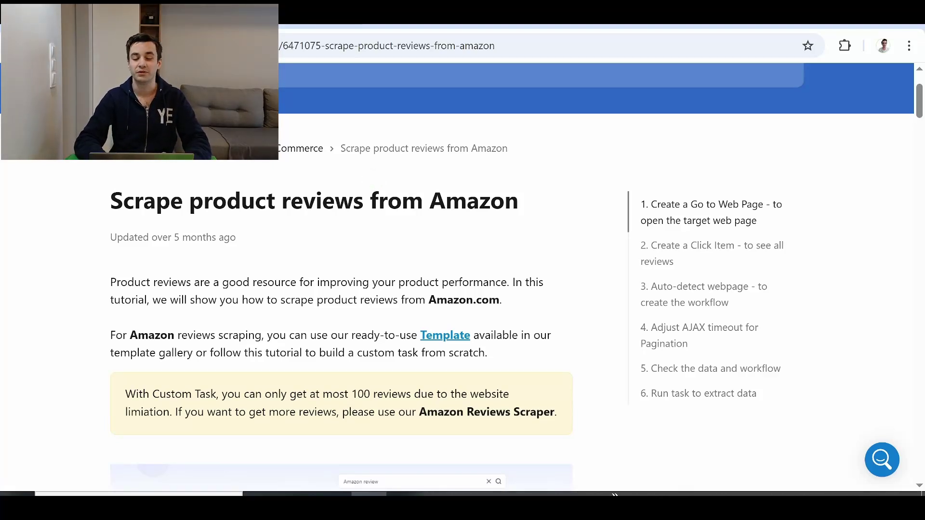
Step: Browse the Octoparse YouTube channel, Octoparse website and help-article tabs, ending on the Octoparse home page
left_click(345, 12)
scroll(546, 276, "down", 2)
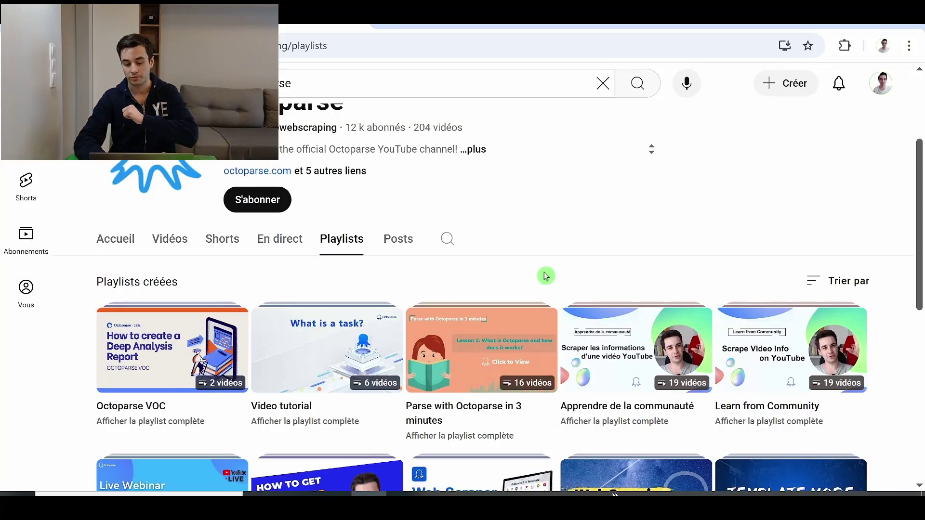
scroll(546, 276, "down", 2)
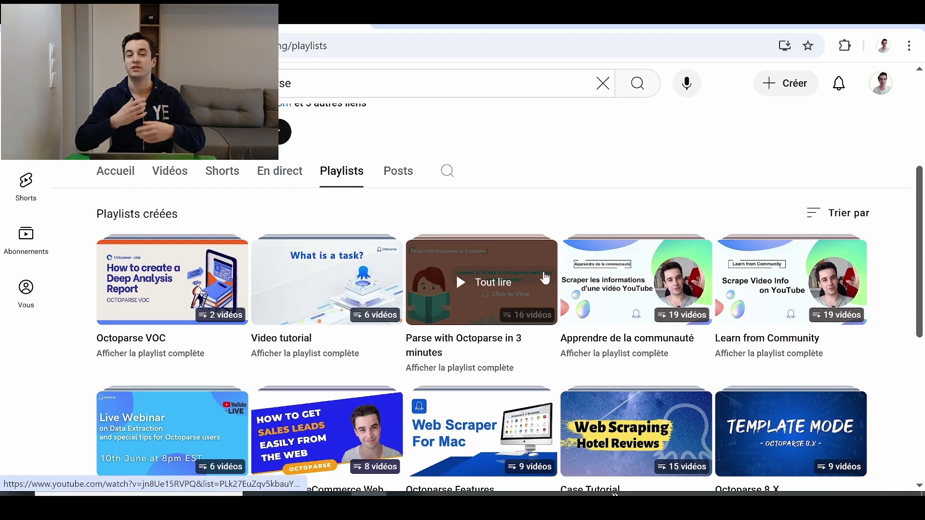
scroll(546, 277, "up", 5)
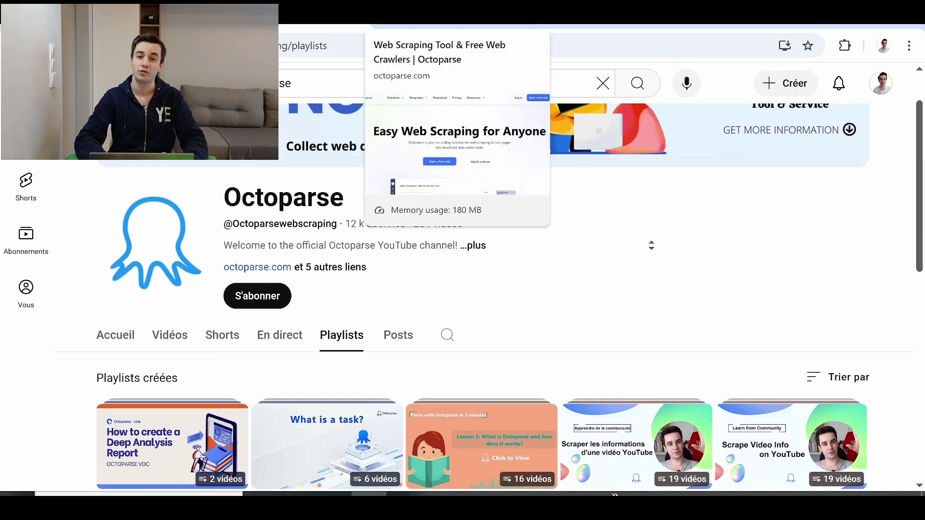
left_click(434, 19)
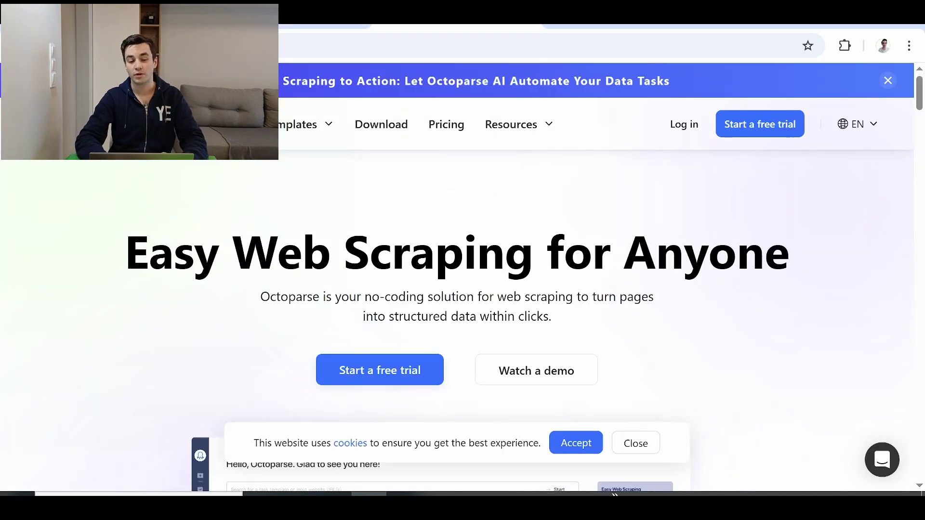
key("ctrl+Tab")
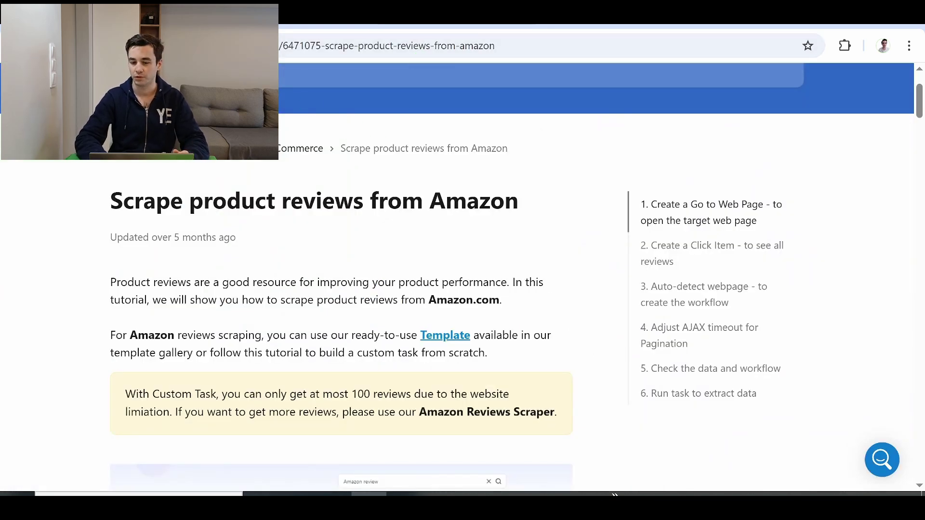
key("ctrl+Tab")
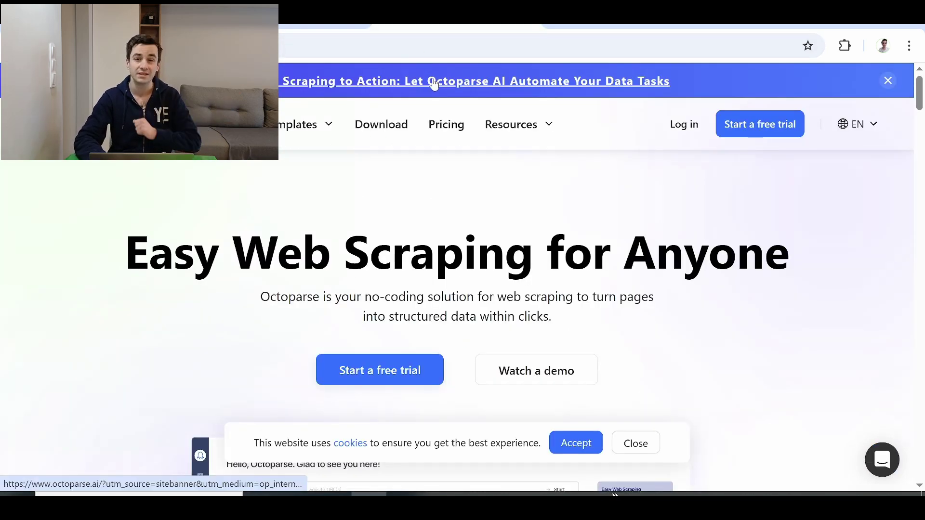
Step: Switch to the Amazon adidas sneaker product tab and scroll down to the Top reviews heading
key("ctrl+Tab")
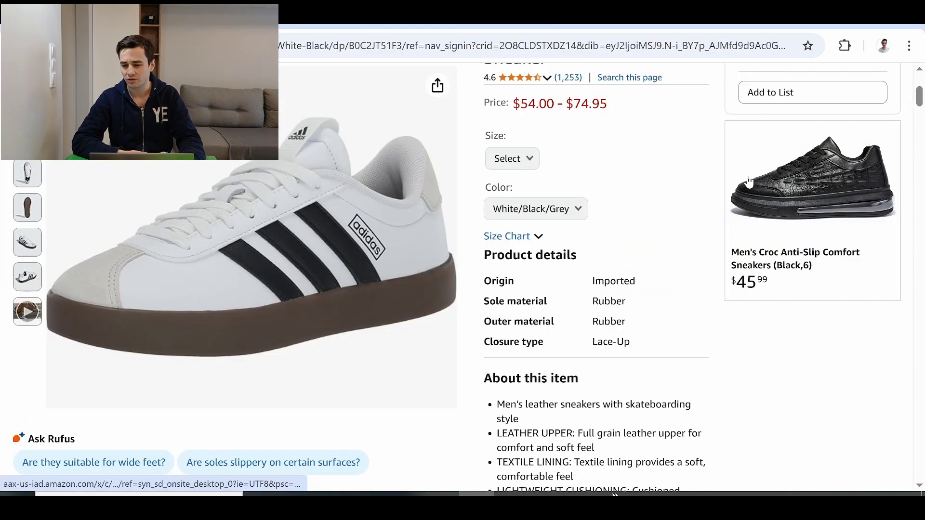
scroll(748, 185, "down", 3)
left_click_drag(919, 118, 920, 313)
left_click_drag(313, 151, 477, 153)
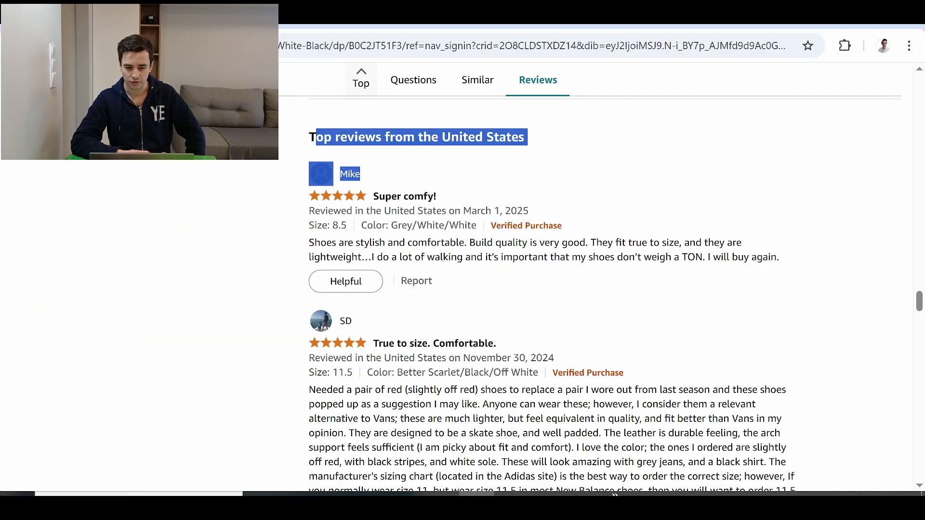
left_click(492, 161)
Step: Scroll past the reviews from other countries and open the full customer reviews list
scroll(492, 162, "down", 10)
scroll(489, 164, "down", 15)
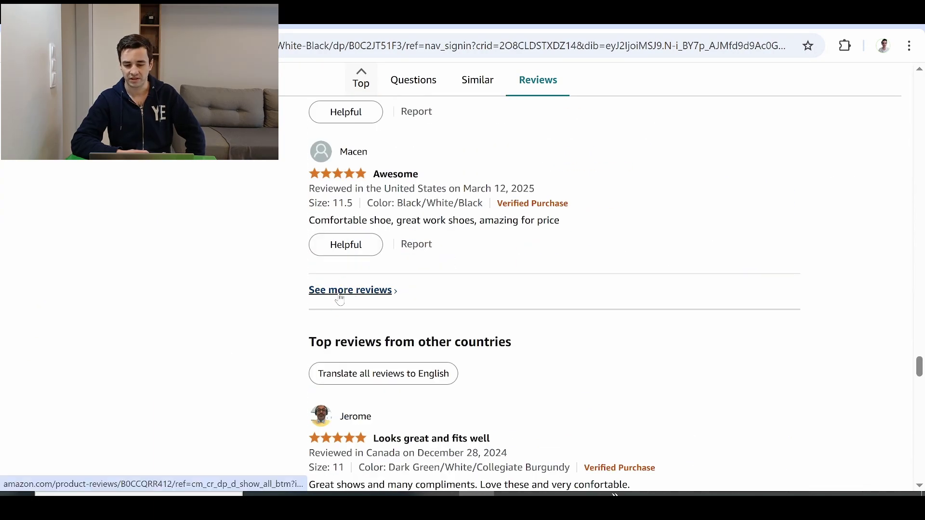
left_click_drag(301, 342, 484, 343)
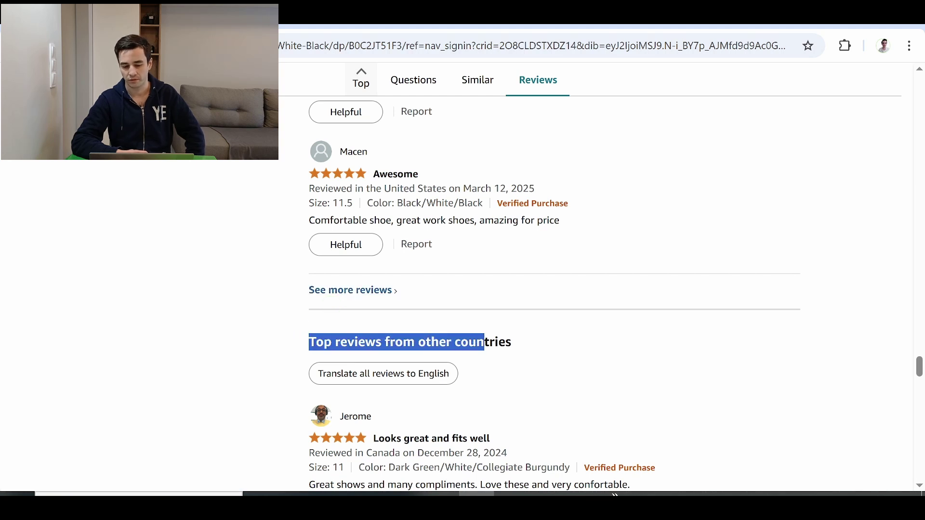
left_click(226, 283)
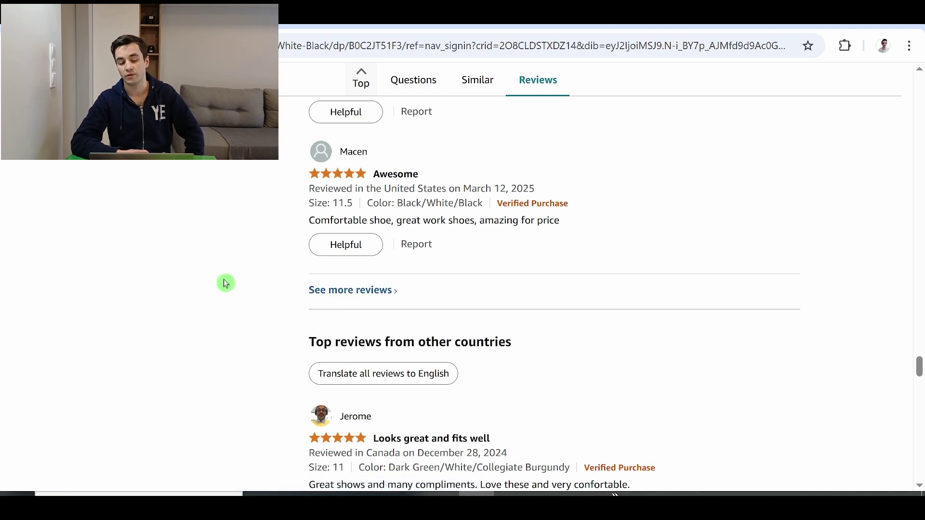
left_click(328, 299)
Step: Select and copy the all-reviews page address from the address bar
scroll(304, 258, "down", 3)
left_click(578, 45)
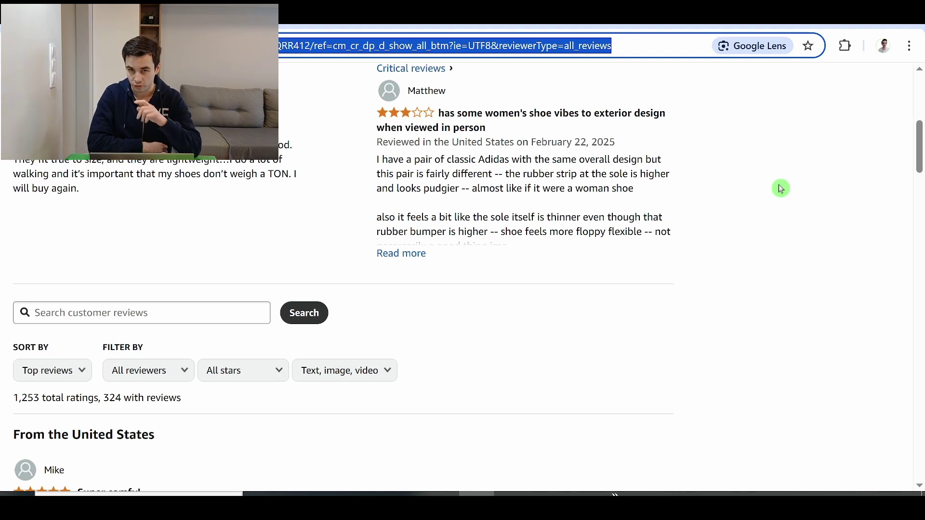
left_click_drag(920, 139, 920, 162)
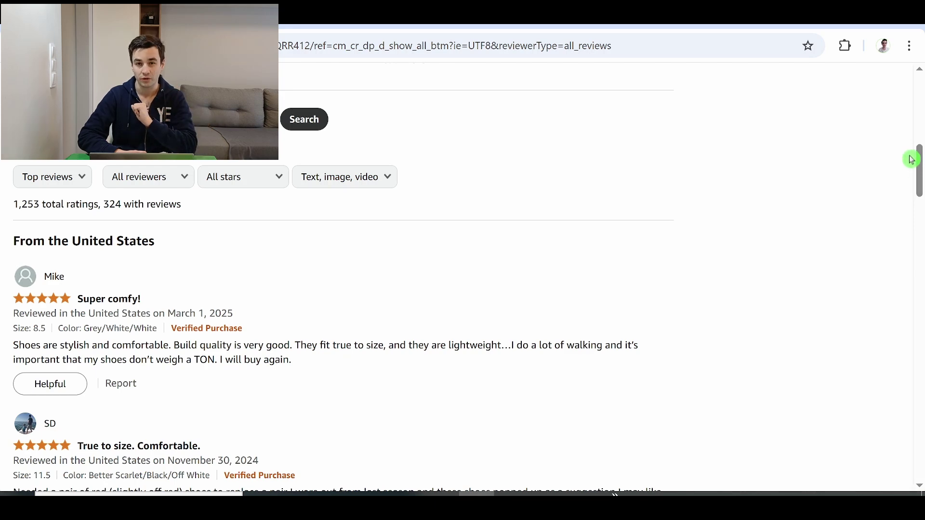
left_click_drag(919, 166, 920, 173)
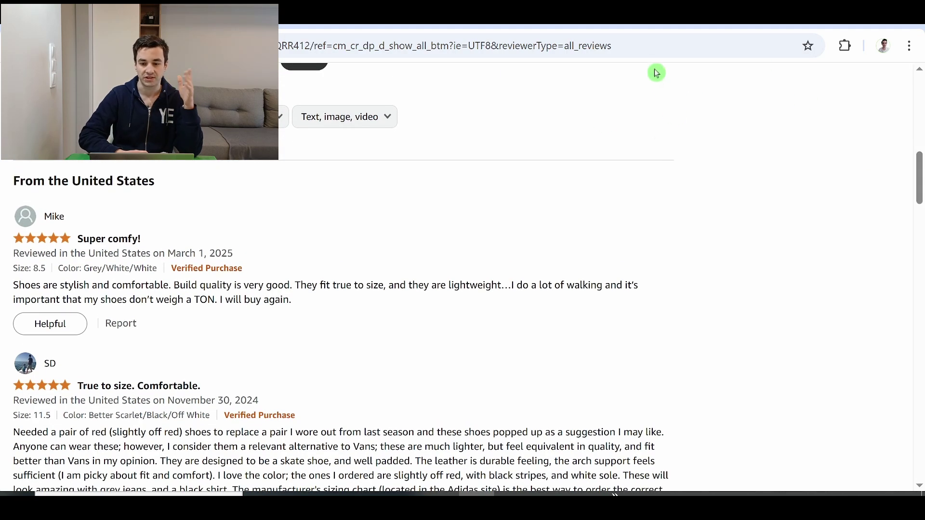
left_click(654, 46)
Step: Scroll to the bottom of the reviews and bring up the Next page link's options
scroll(376, 299, "down", 20)
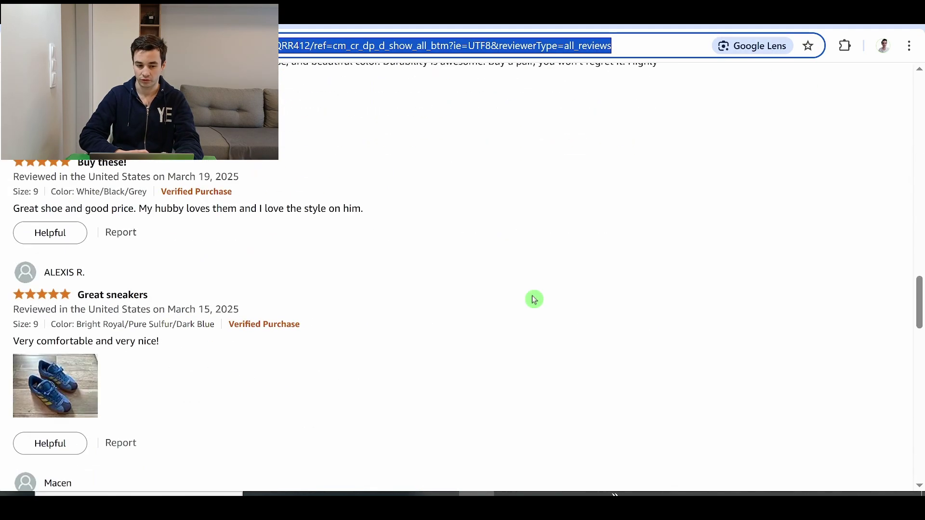
scroll(169, 243, "down", 12)
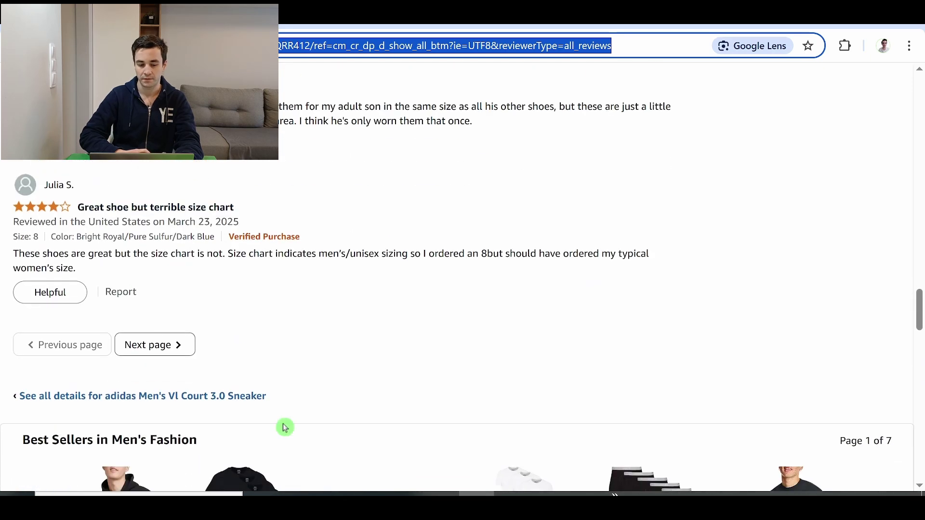
left_click(118, 362)
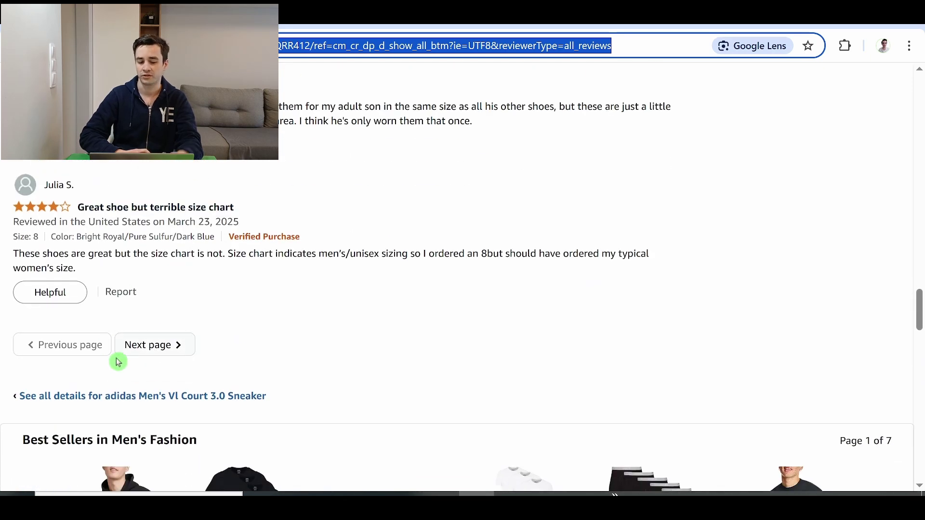
right_click(147, 344)
Step: Load the next reviews page, then start a new Octoparse task from the pasted reviews address
left_click(159, 344)
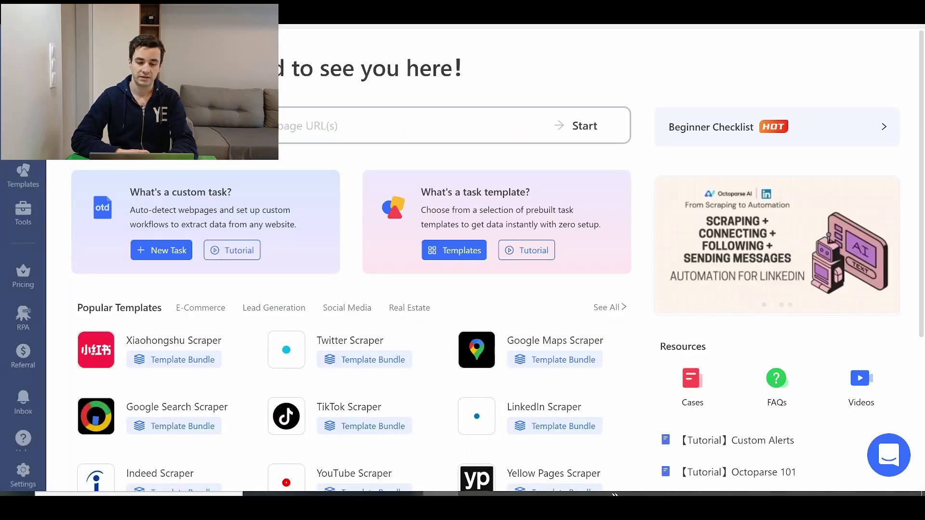
key("ctrl+v")
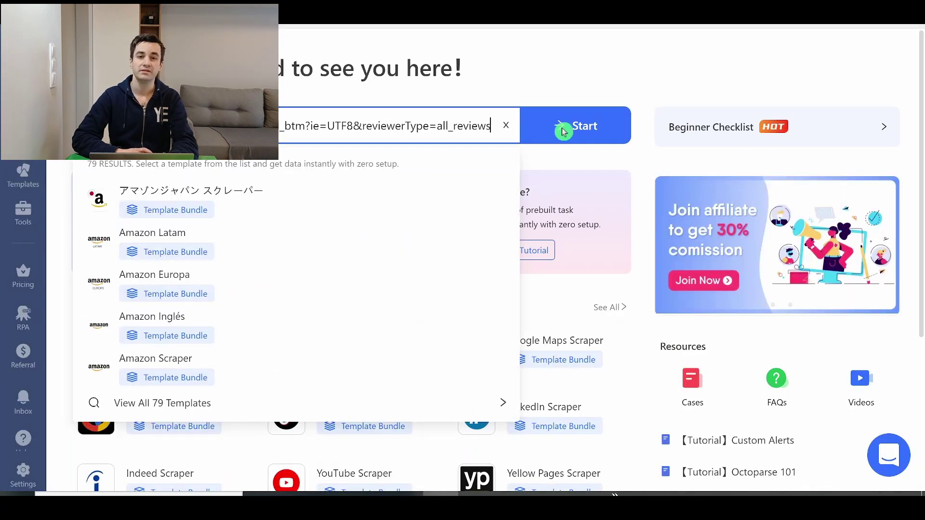
left_click(562, 129)
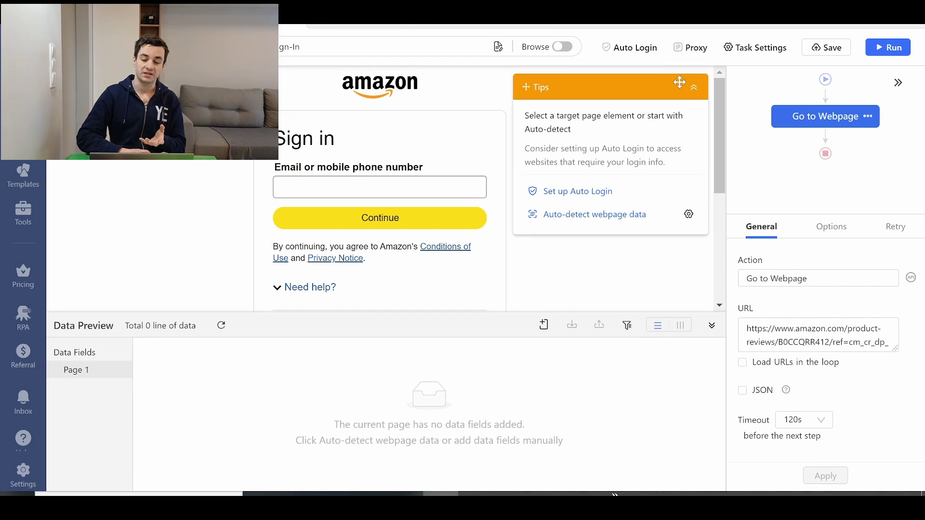
left_click(694, 88)
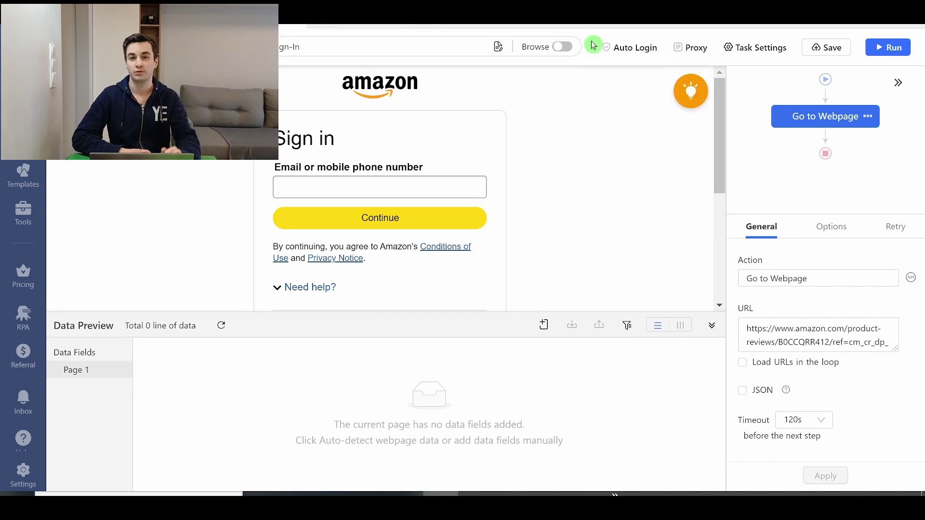
Step: Switch to Browse mode and sign in to Amazon with the account e-mail
left_click(563, 47)
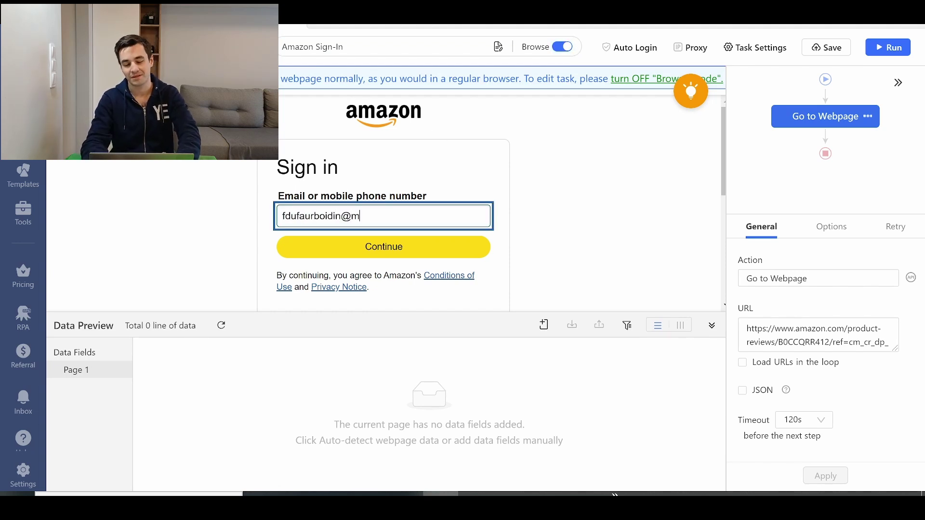
left_click(384, 247)
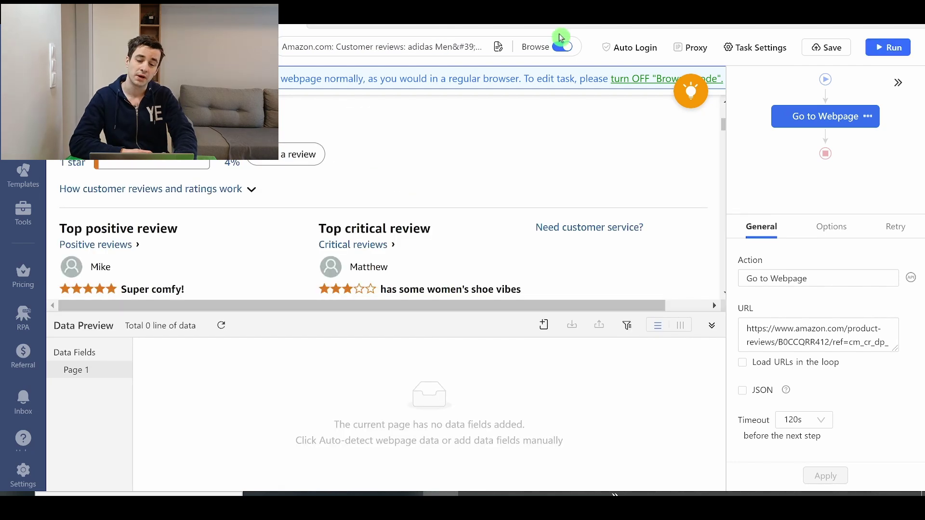
Step: In the Go to Webpage options, enable Use cookies with the current page's cookies and apply
left_click(822, 232)
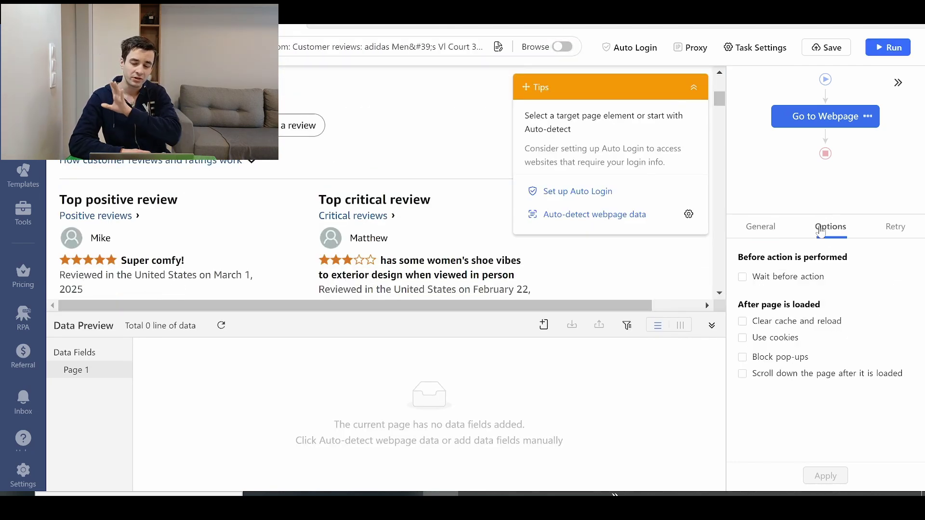
left_click(746, 339)
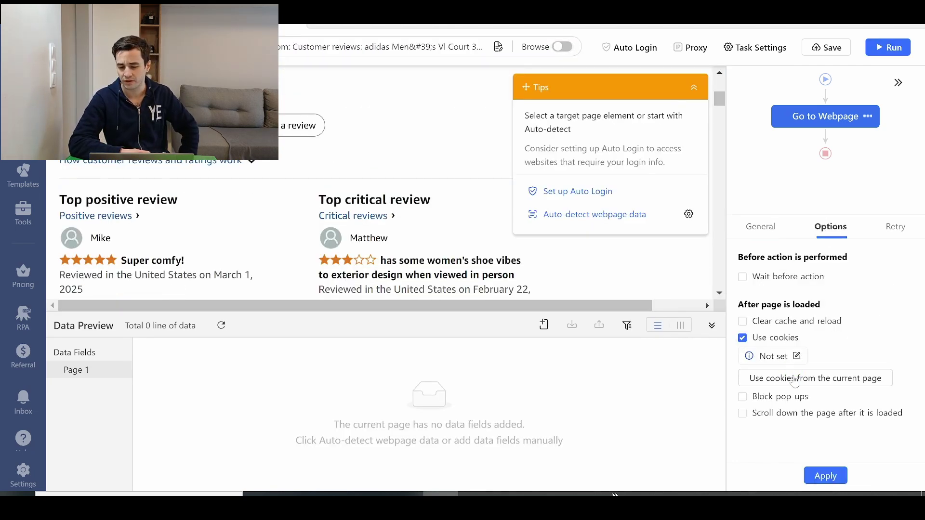
left_click(772, 386)
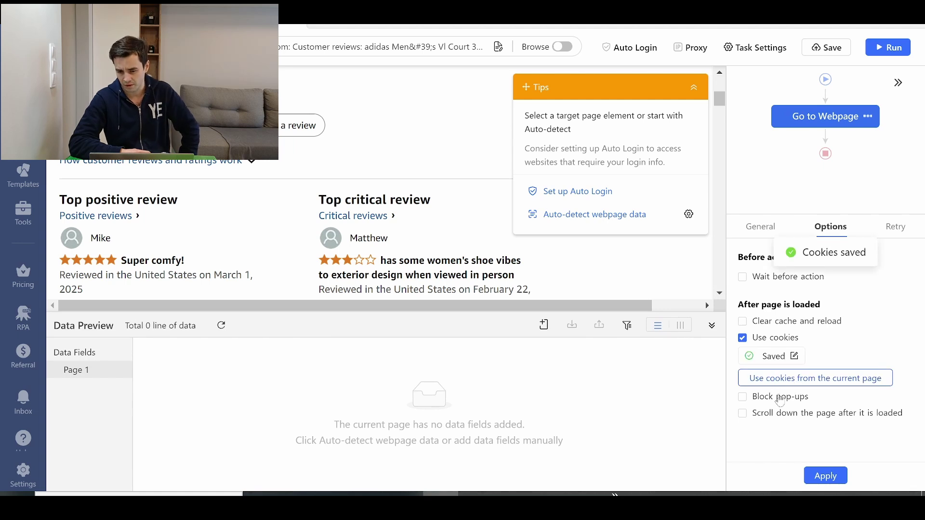
left_click(824, 476)
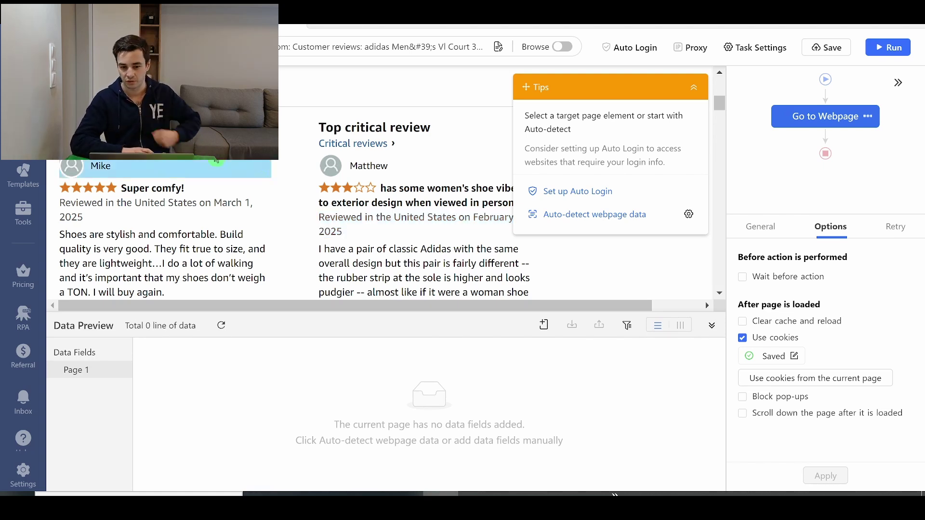
scroll(377, 202, "down", 7)
Step: Pick two review blocks, select all similar reviews, and extract them as element data
left_click(377, 202)
scroll(377, 201, "down", 4)
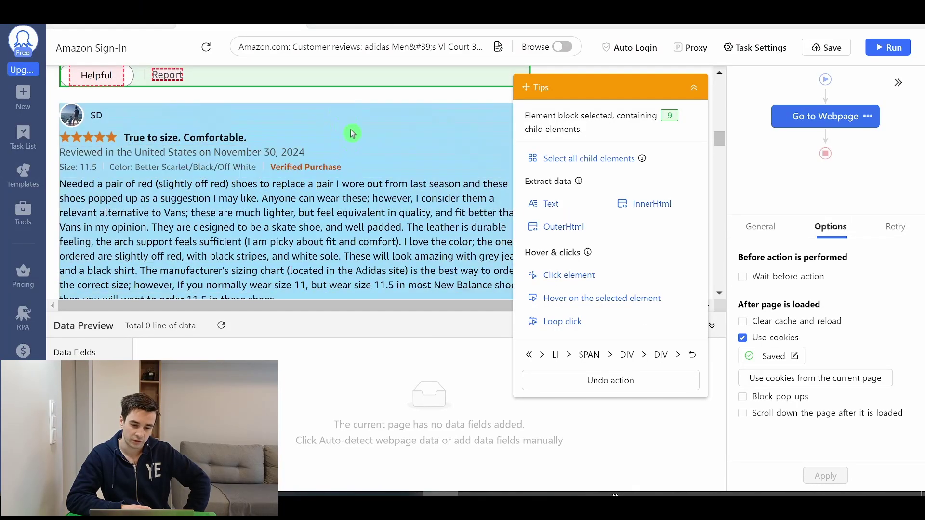
left_click(353, 134)
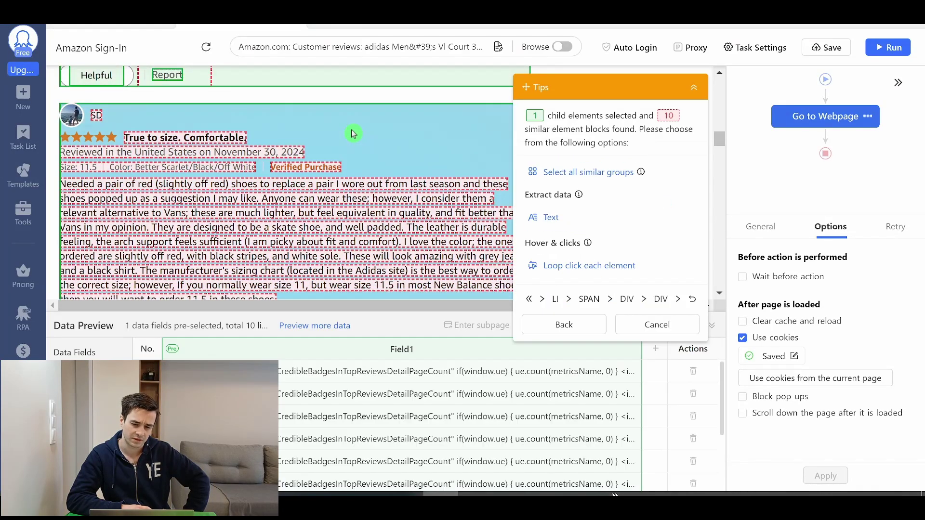
scroll(434, 130, "down", 6)
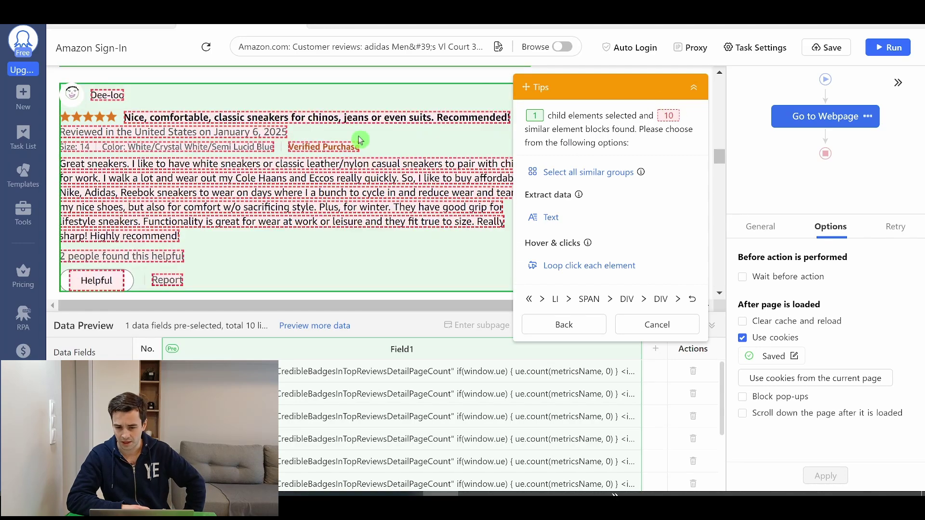
scroll(617, 130, "down", 3)
left_click(568, 172)
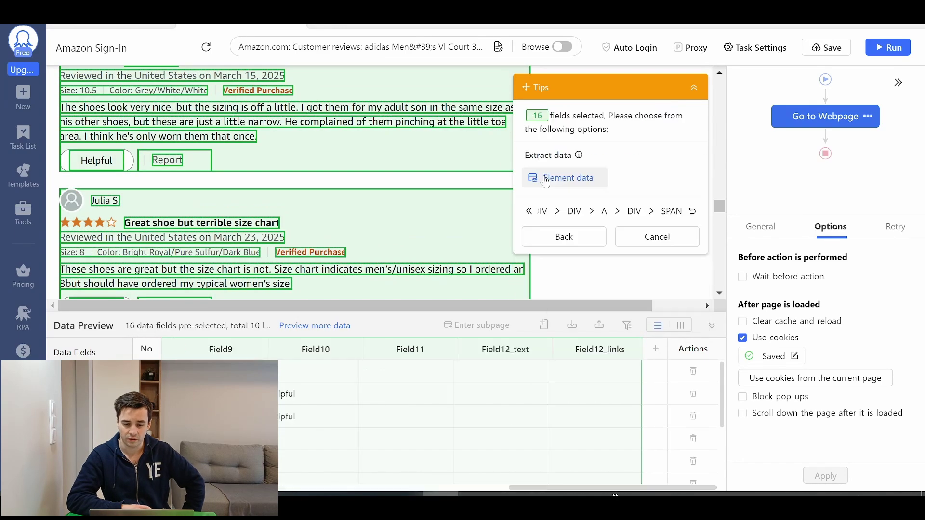
left_click(559, 179)
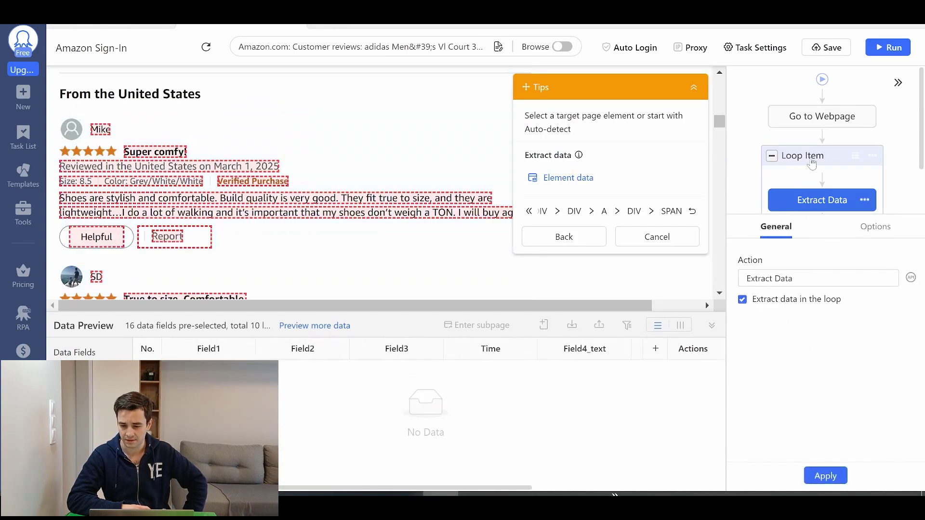
Step: Set the Loop Item to wait 1s before each action and apply it
left_click(812, 159)
left_click(822, 200)
left_click(875, 226)
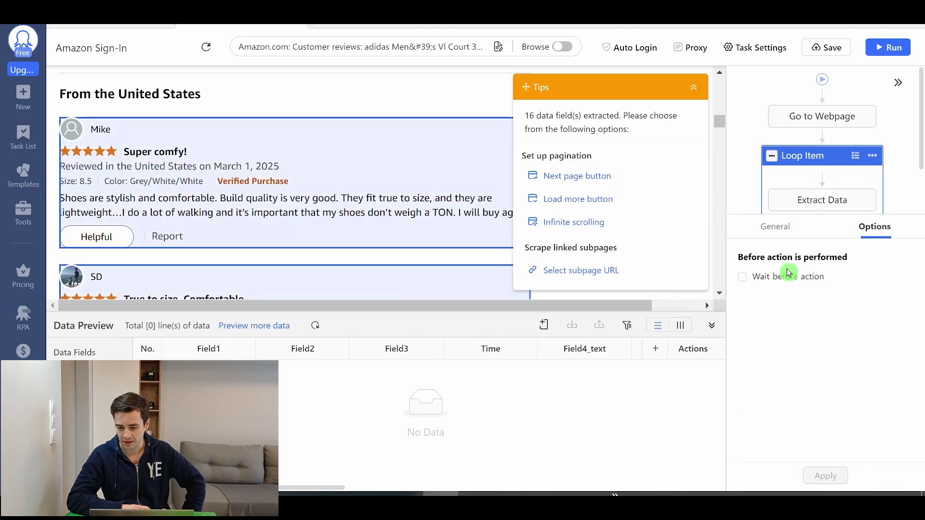
left_click(785, 278)
left_click(783, 295)
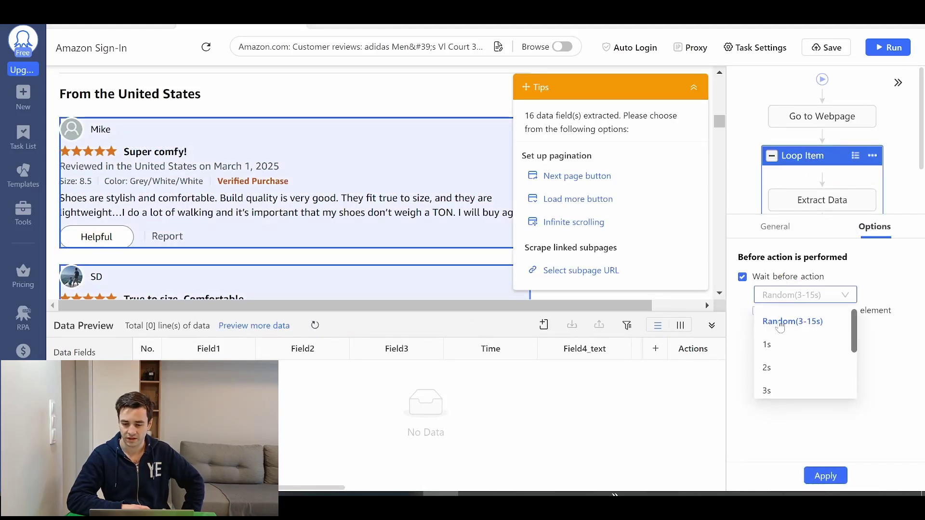
left_click(767, 346)
left_click(826, 476)
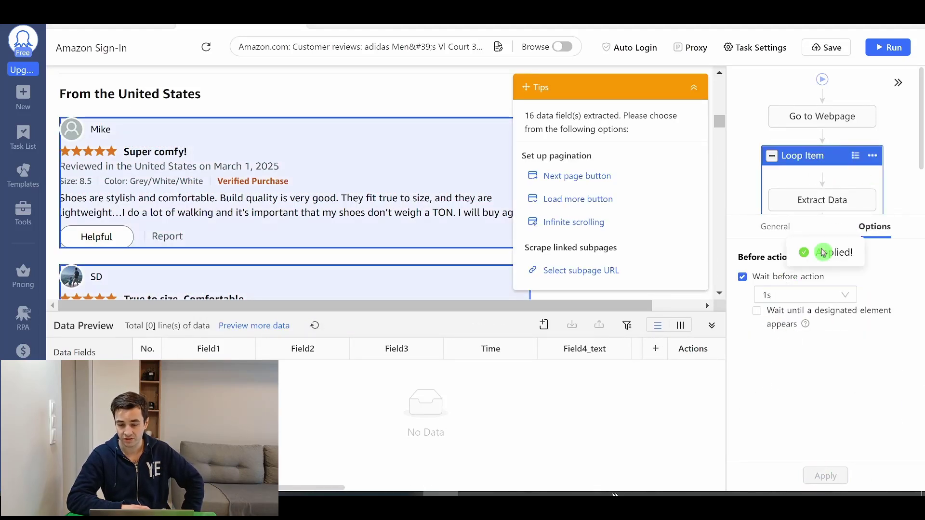
left_click(824, 199)
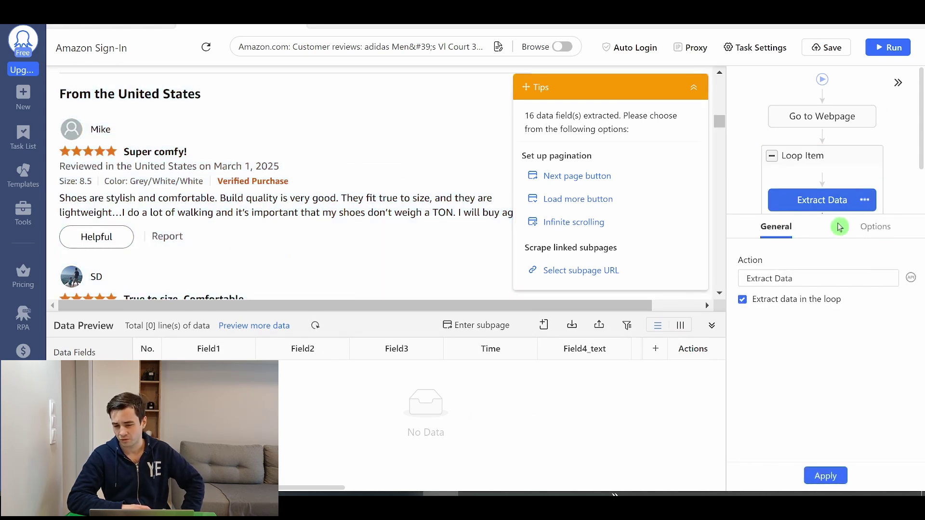
Step: Delete the existing Extract Data step from the workflow
left_click(865, 200)
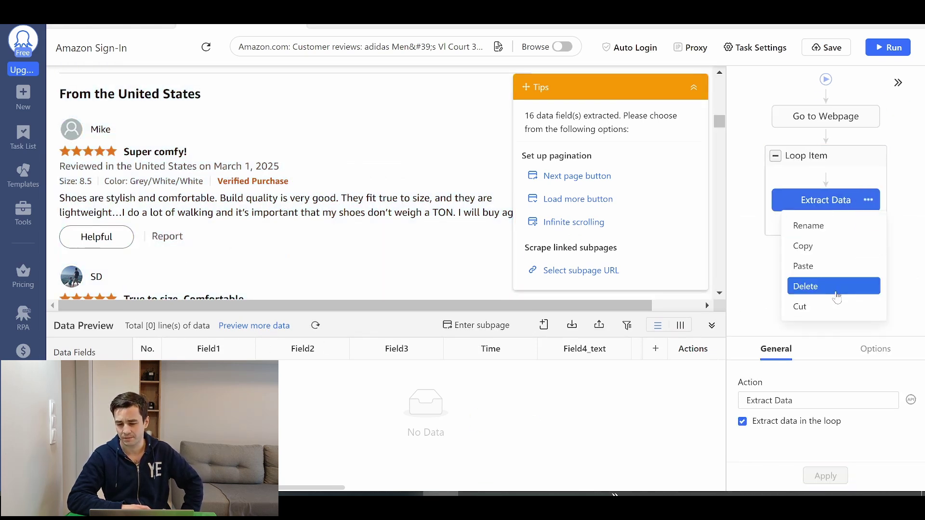
left_click(837, 296)
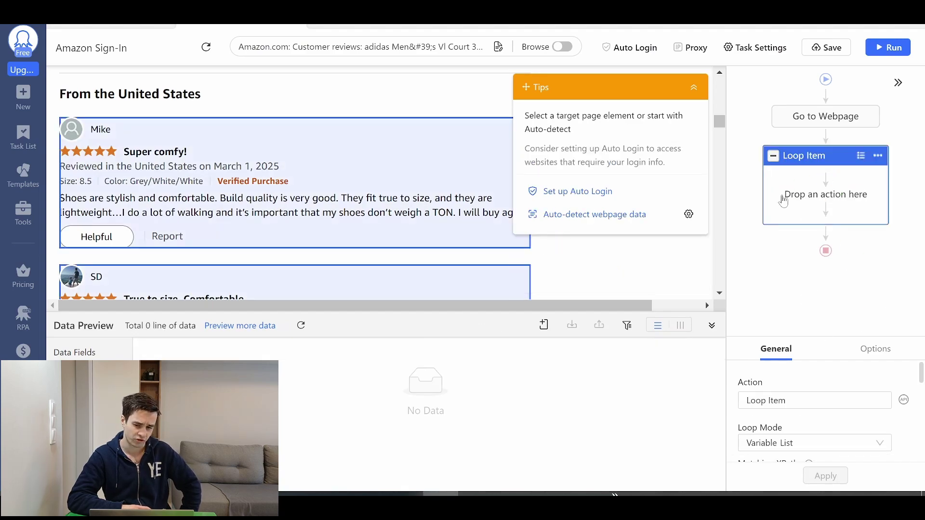
scroll(475, 145, "down", 4)
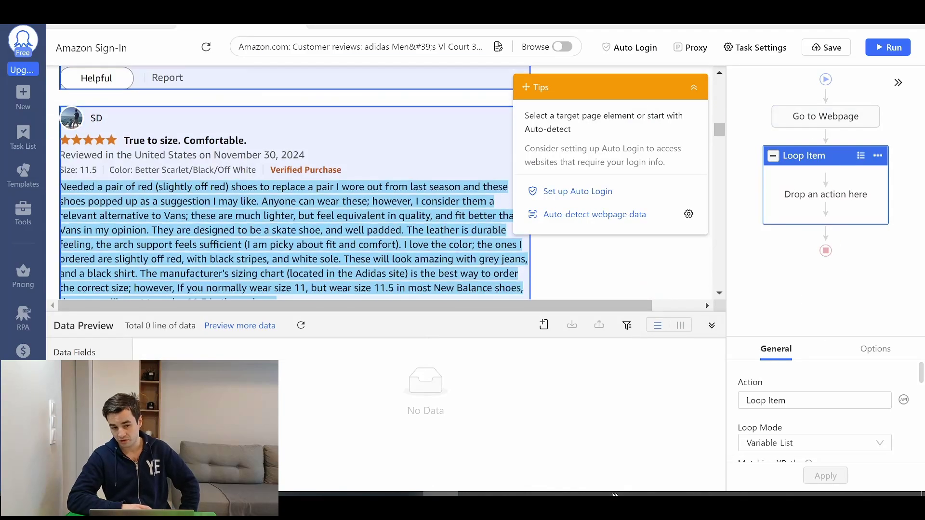
scroll(490, 221, "down", 5)
scroll(479, 190, "up", 8)
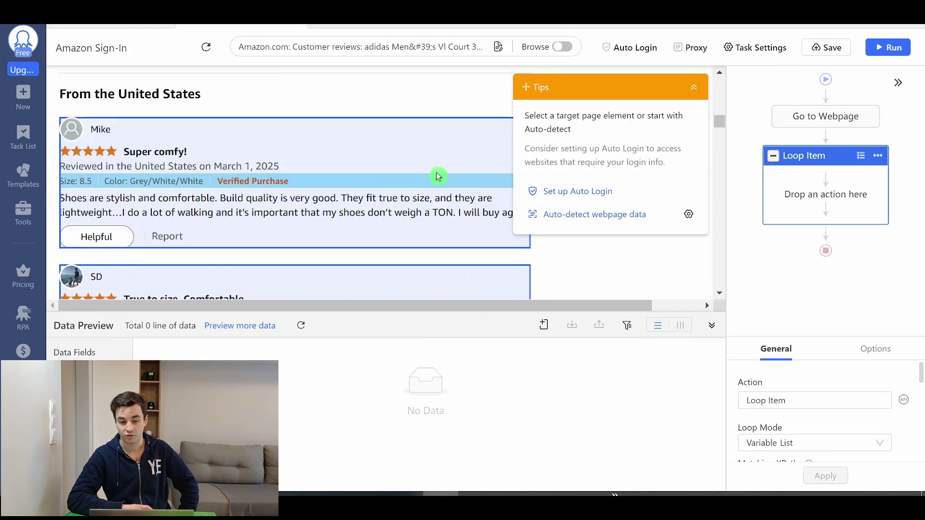
scroll(561, 252, "down", 8)
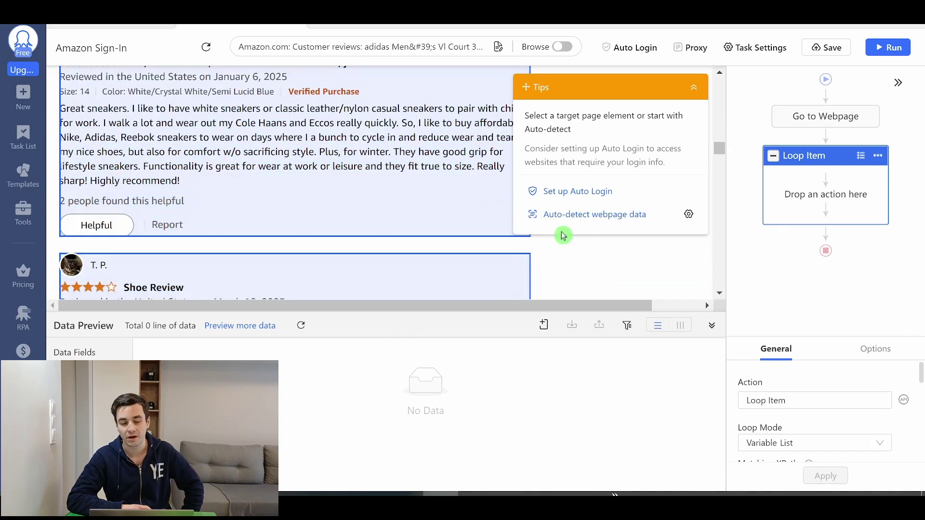
scroll(169, 190, "up", 10)
Step: Extract each review's title (e.g. 'Super comfy!') and body text as text fields
left_click(161, 231)
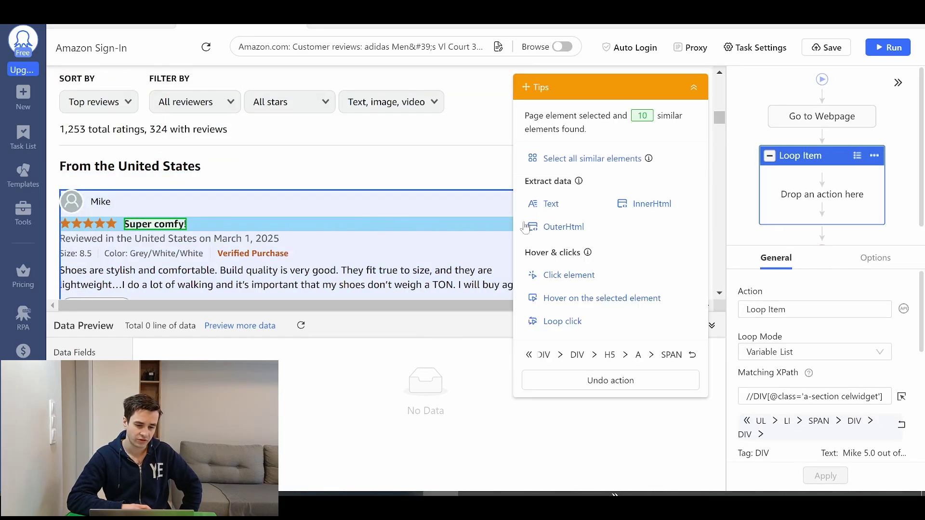
left_click(540, 202)
scroll(504, 241, "down", 1)
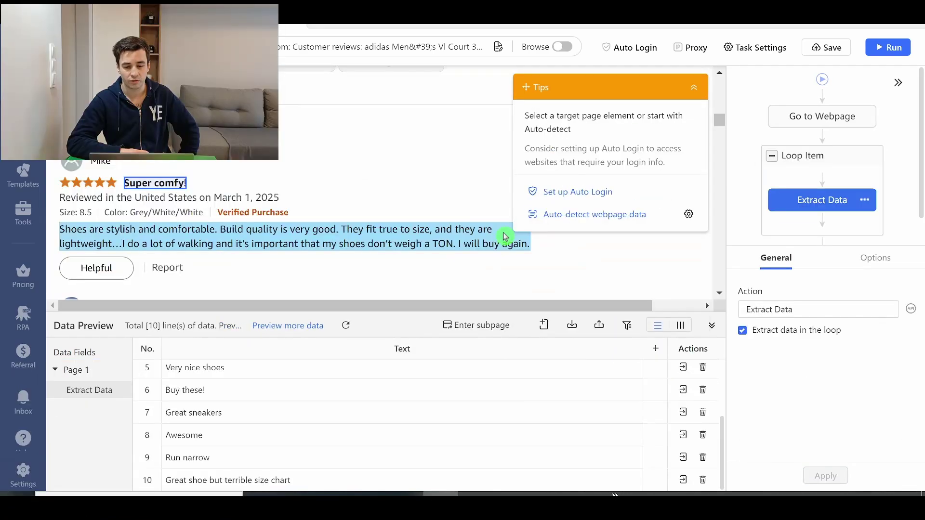
left_click(504, 240)
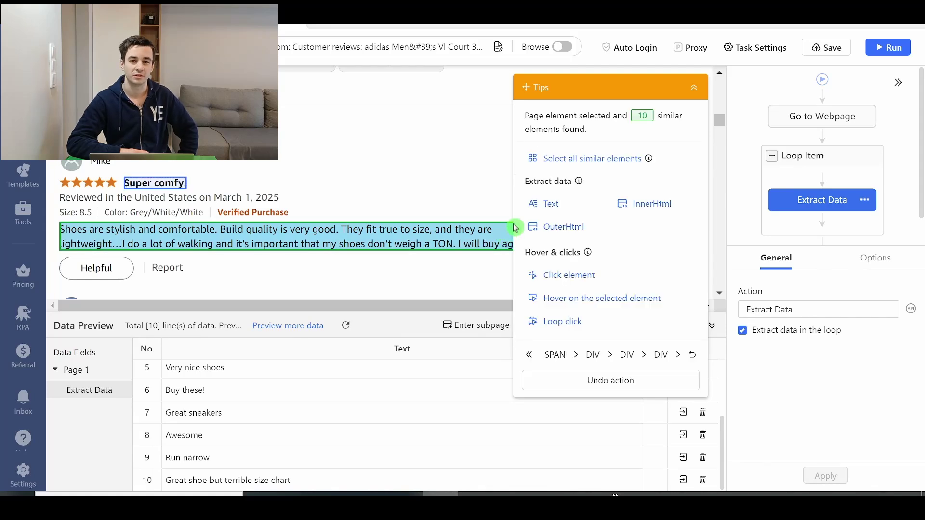
left_click(527, 213)
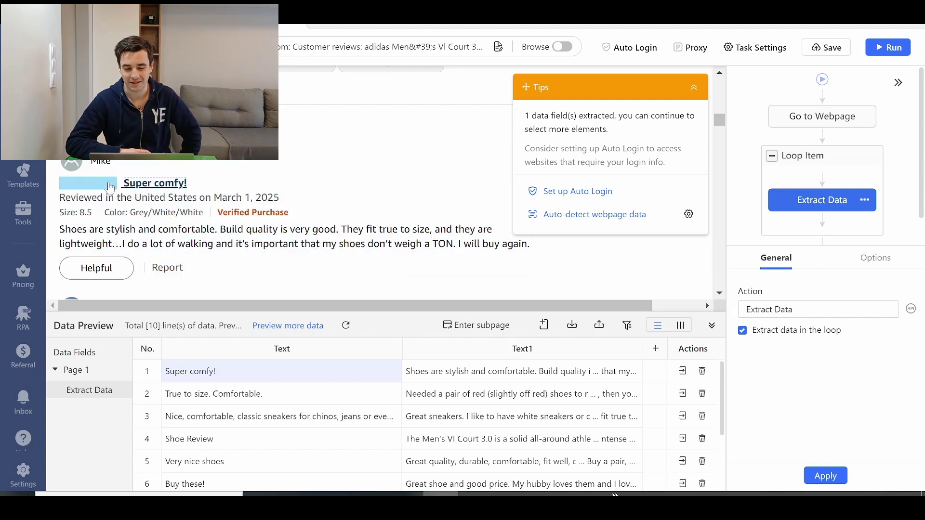
Step: Try picking the star rating, undo it, and return to Chrome's reviews page
left_click(110, 186)
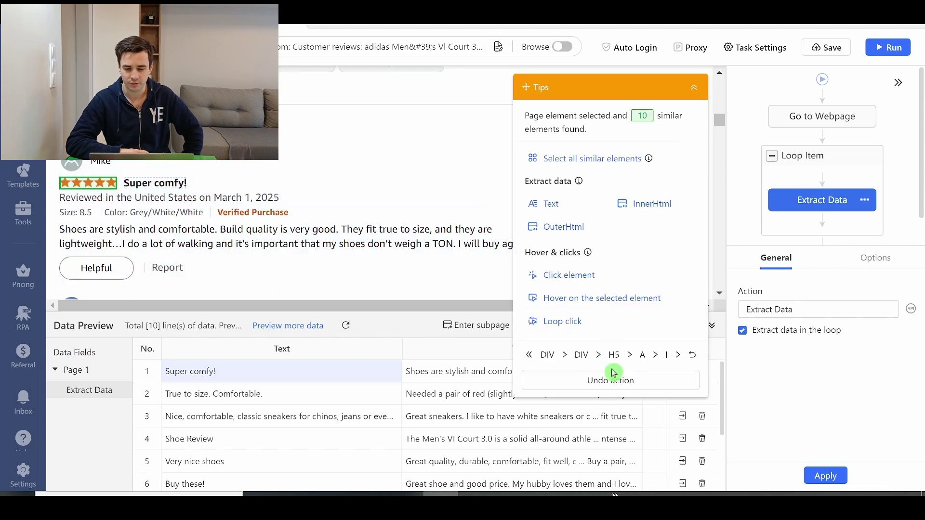
left_click(587, 388)
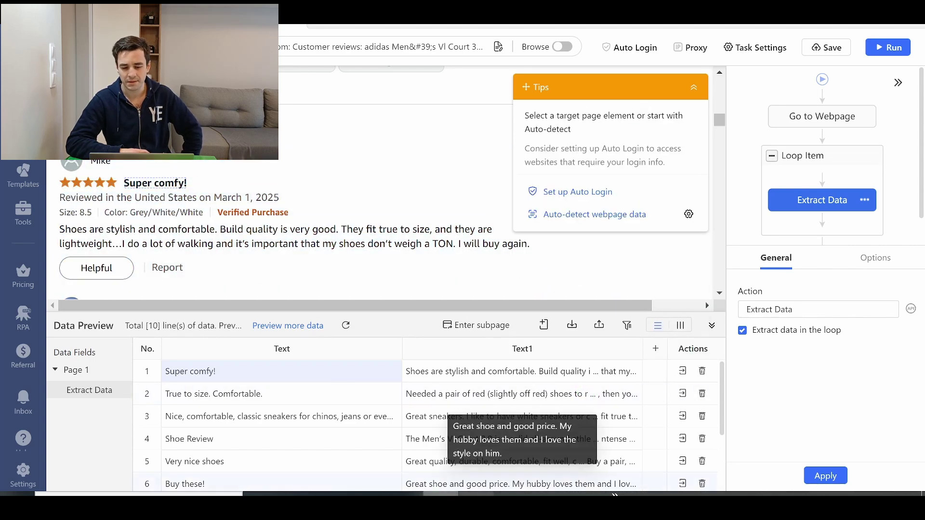
key("alt+Tab")
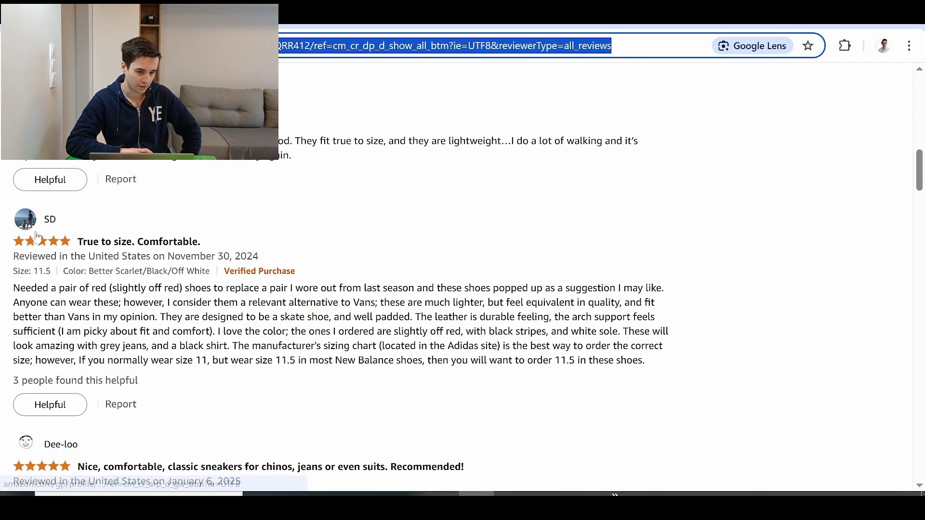
Step: Inspect the review's star rating in Chrome DevTools to locate its review-star-rating element
right_click(41, 244)
left_click(62, 388)
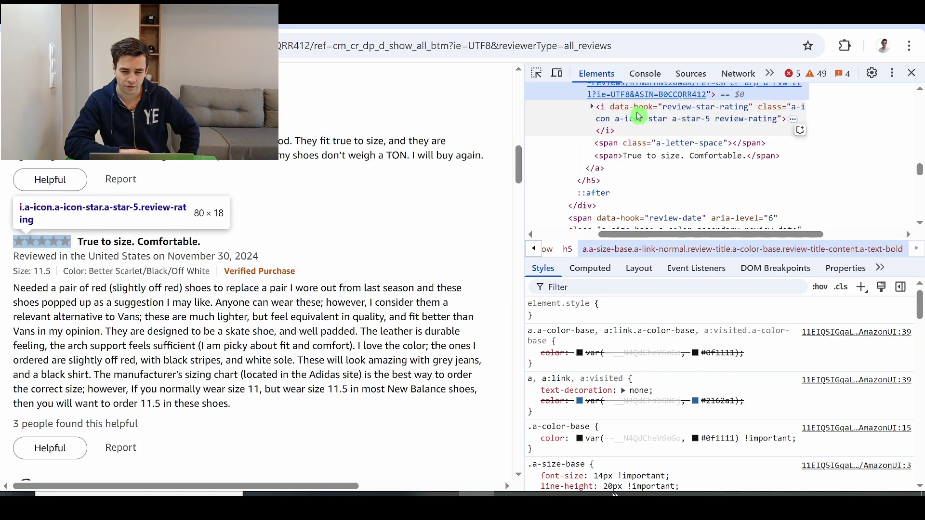
scroll(327, 192, "down", 5)
key("ctrl+shift+c")
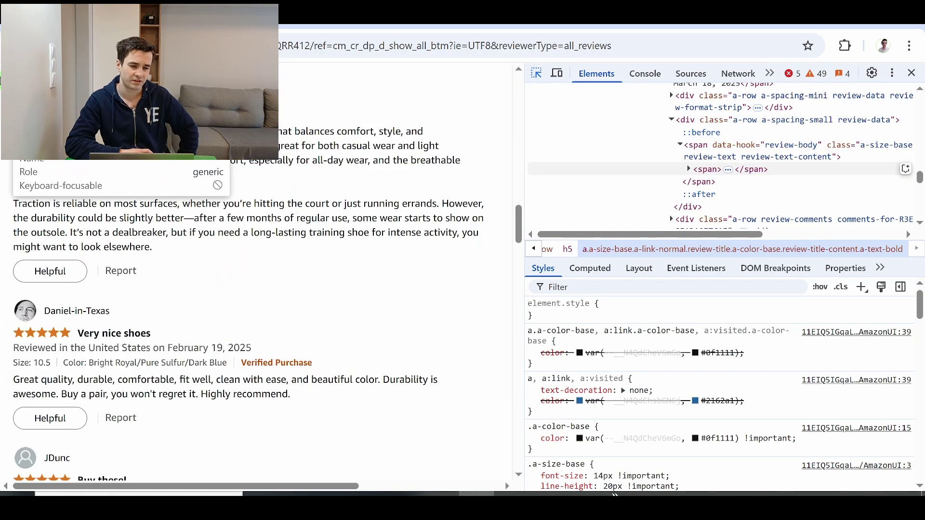
left_click(43, 84)
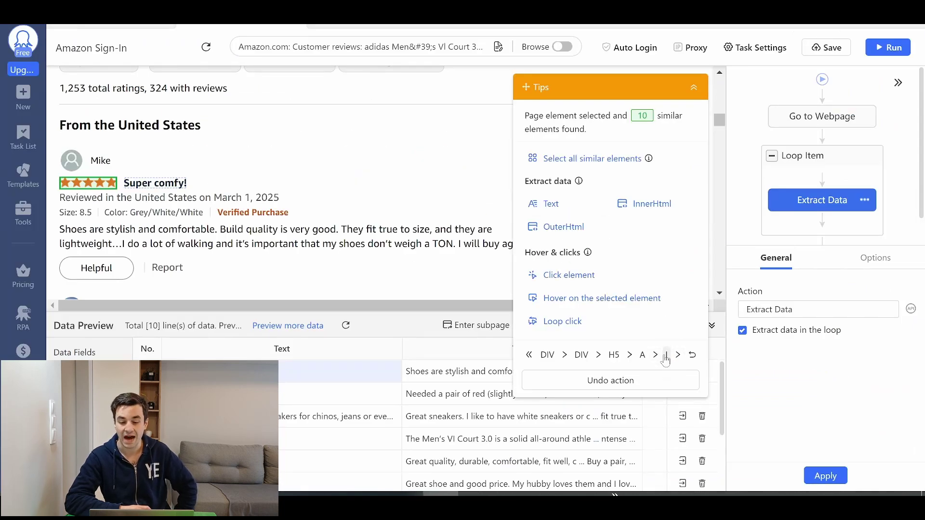
Step: Extract the star rating's OuterHtml and rename the columns Title, Content and Rating
left_click(567, 241)
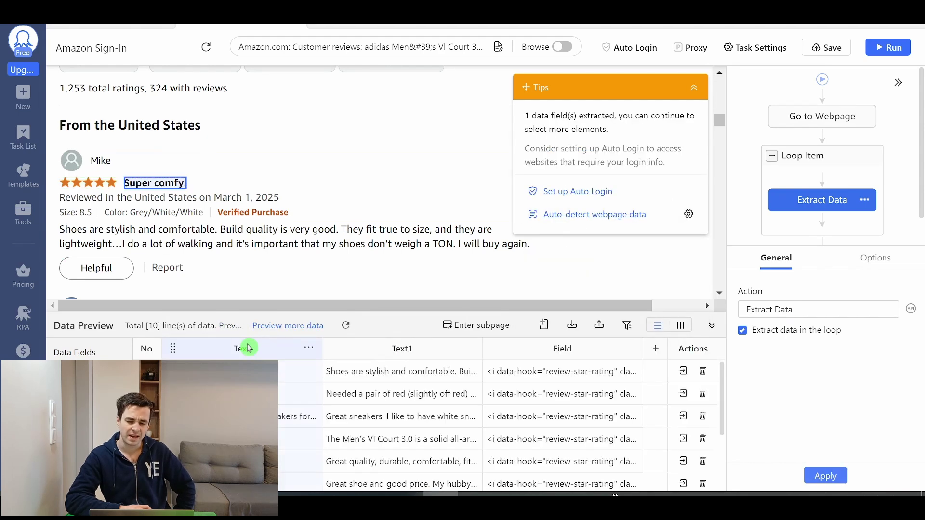
double_click(247, 348)
type("Tit")
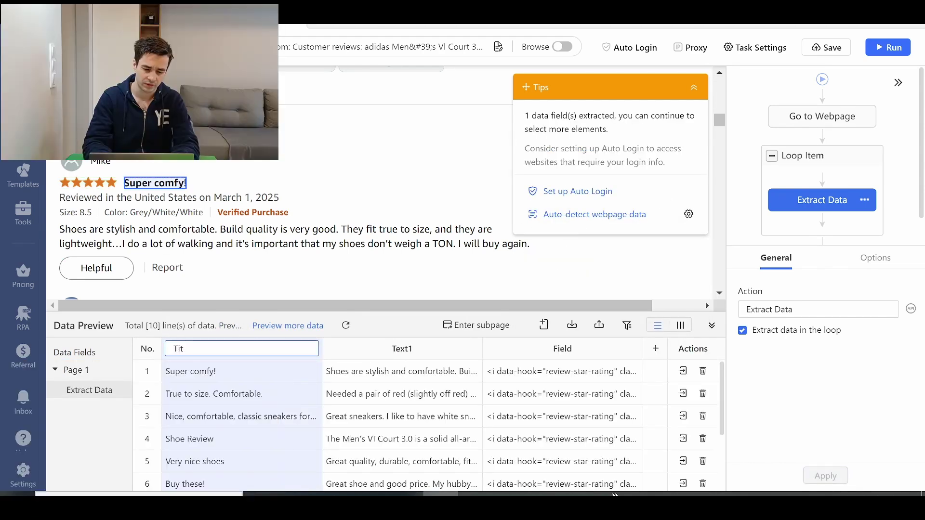
type("le")
key("Tab")
type("Content")
key("Tab")
type("Star")
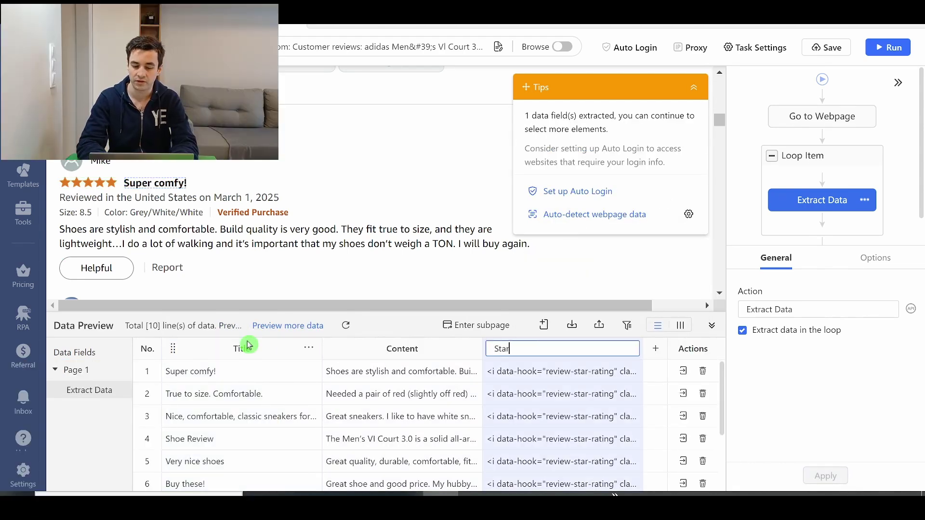
key("ctrl+a")
type("RAting")
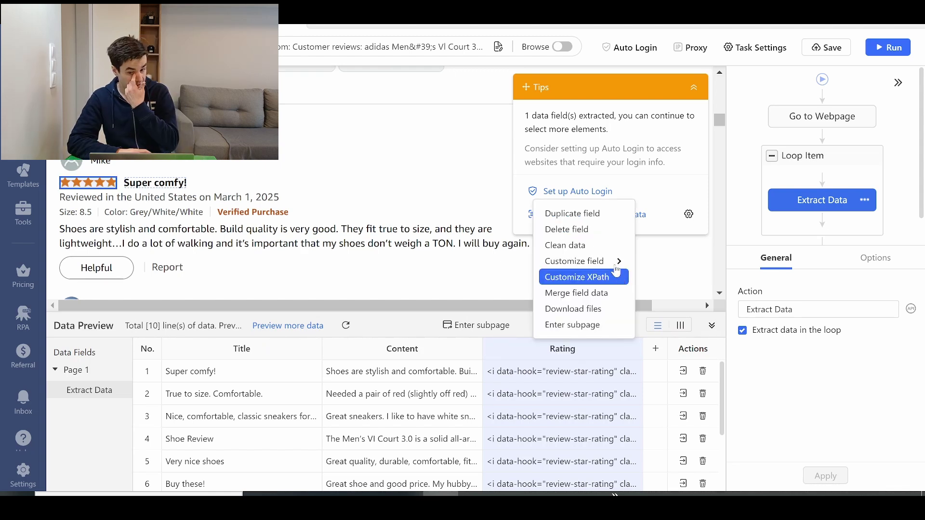
Step: Switch the Rating field to extract plain text like '5.0 out of 5 stars'
left_click(576, 378)
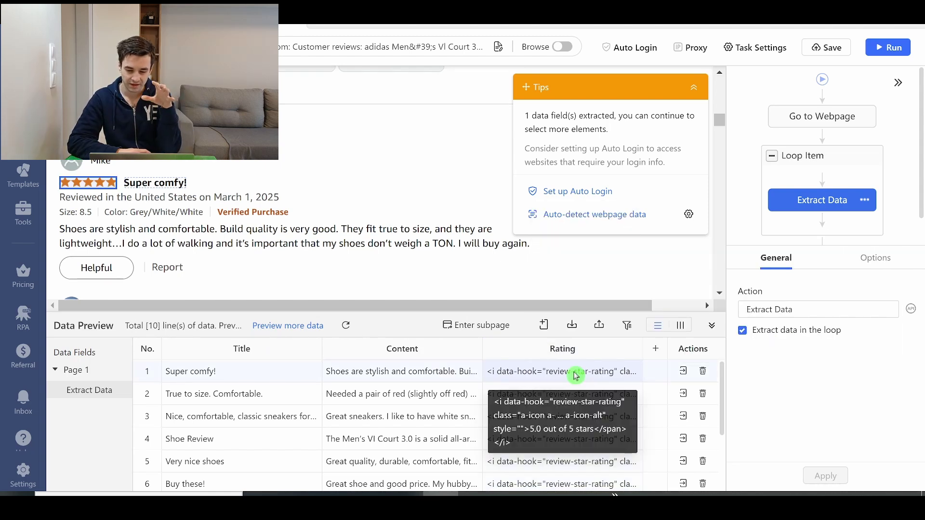
mouse_move(631, 349)
mouse_move(600, 260)
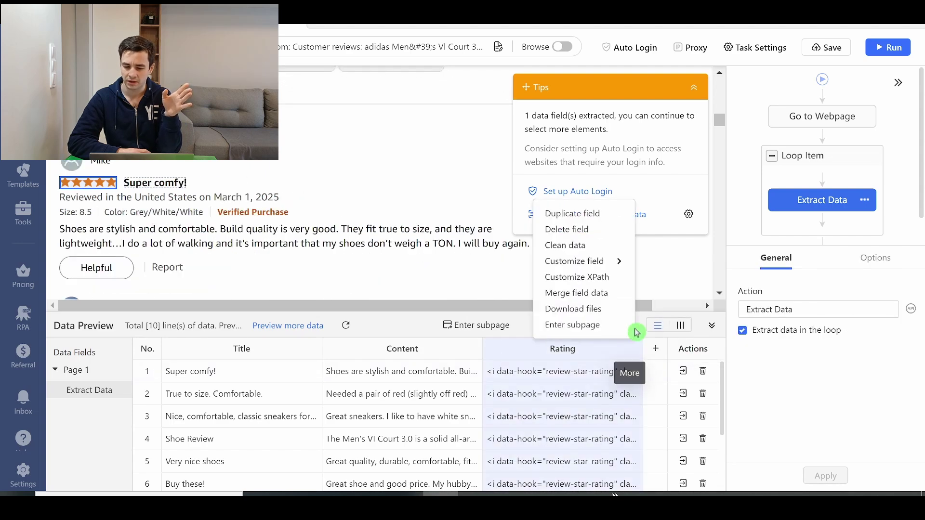
left_click(698, 281)
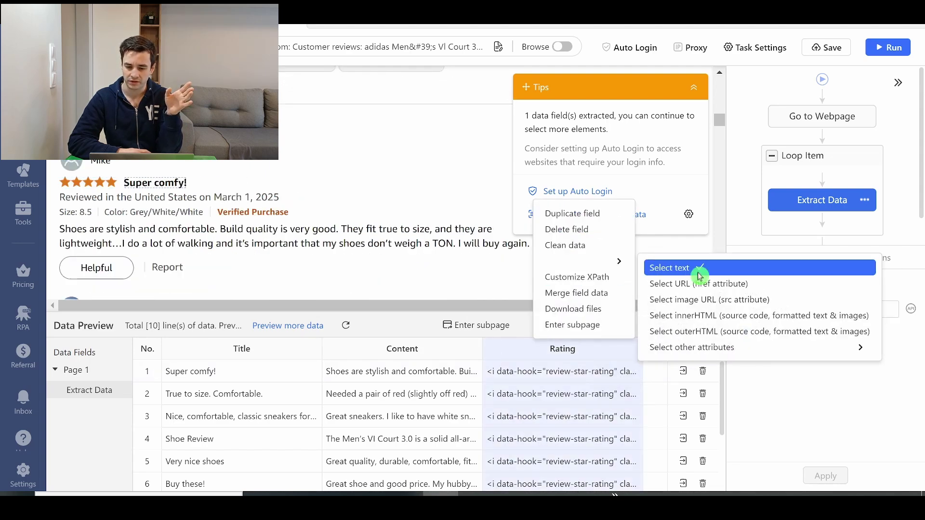
scroll(545, 401, "down", 2)
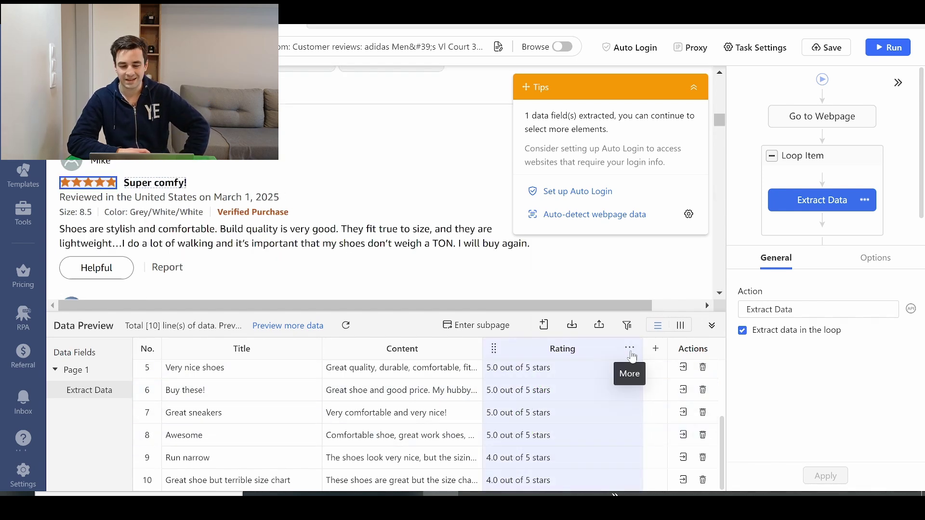
Step: Add a Replace cleaning step to the Rating field removing 'of 5 stars'
left_click(632, 351)
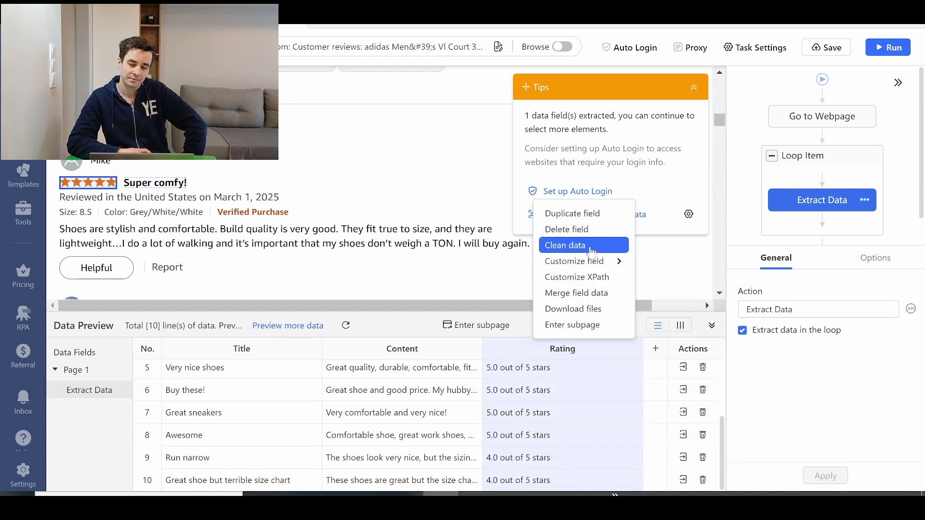
left_click(573, 245)
left_click(102, 362)
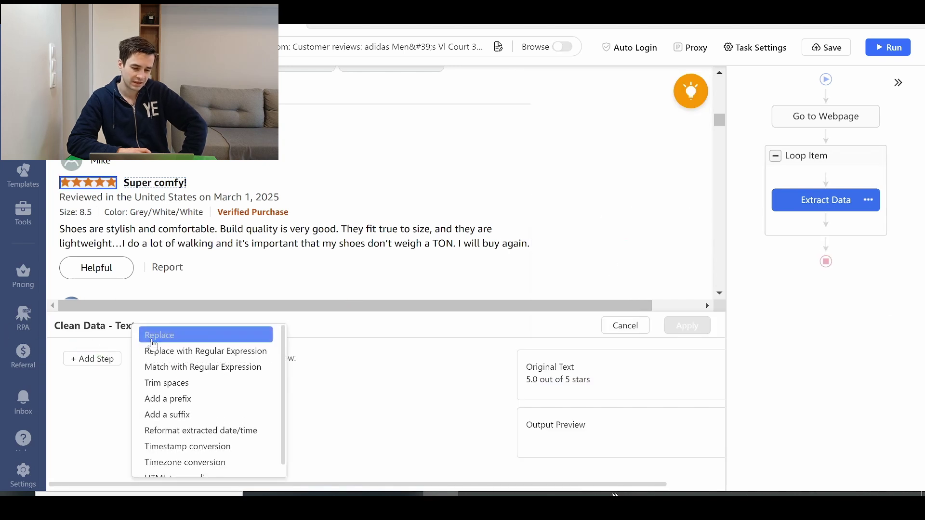
left_click(159, 336)
left_click(343, 297)
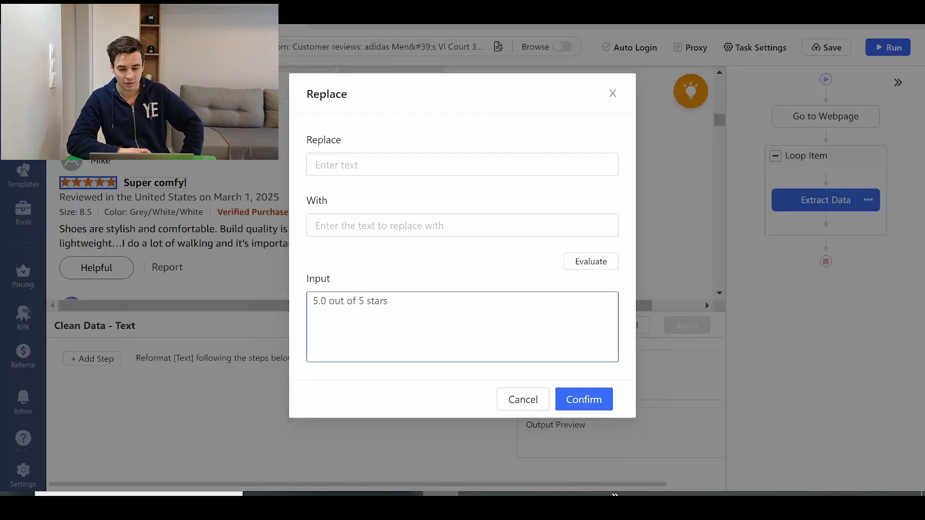
left_click_drag(346, 301, 388, 301)
key("ctrl+c")
left_click(380, 166)
key("ctrl+v")
left_click(591, 261)
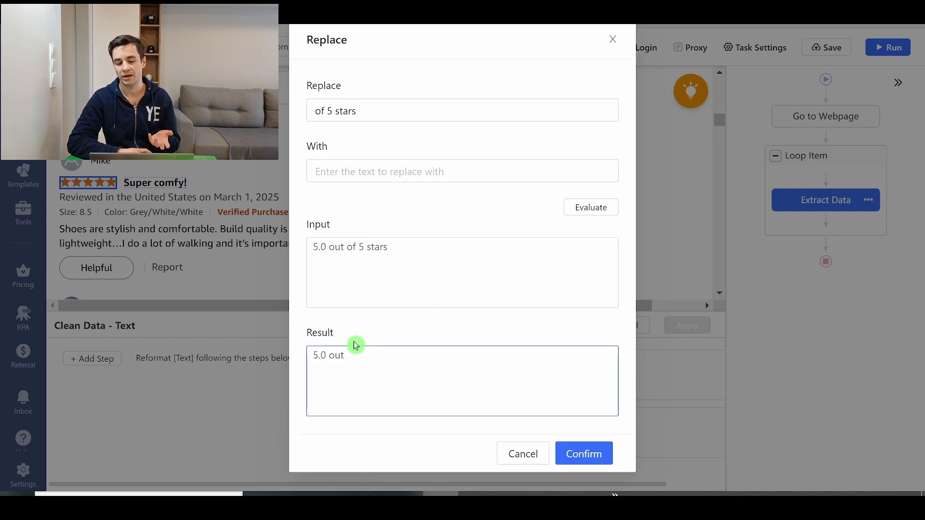
left_click(326, 356)
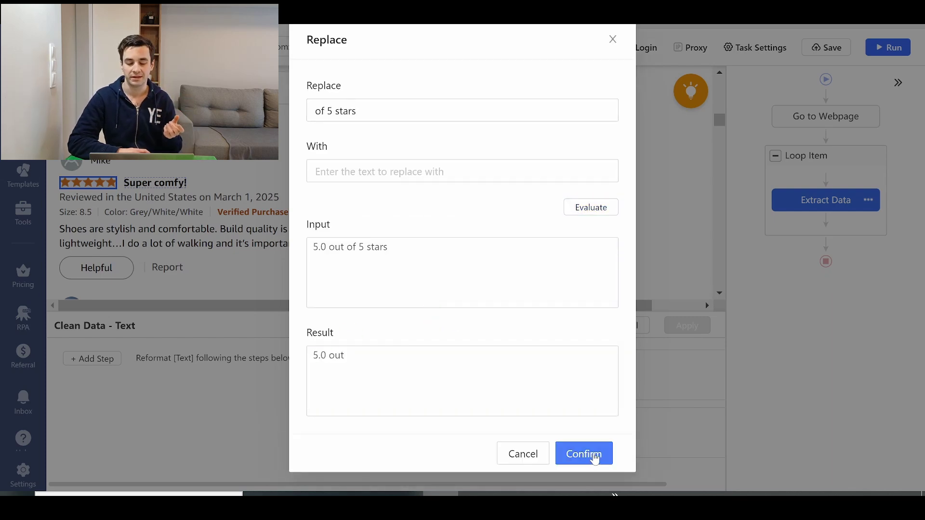
left_click(584, 454)
Step: Add a Trim spaces cleaning step trimming both ends of the rating
left_click(92, 359)
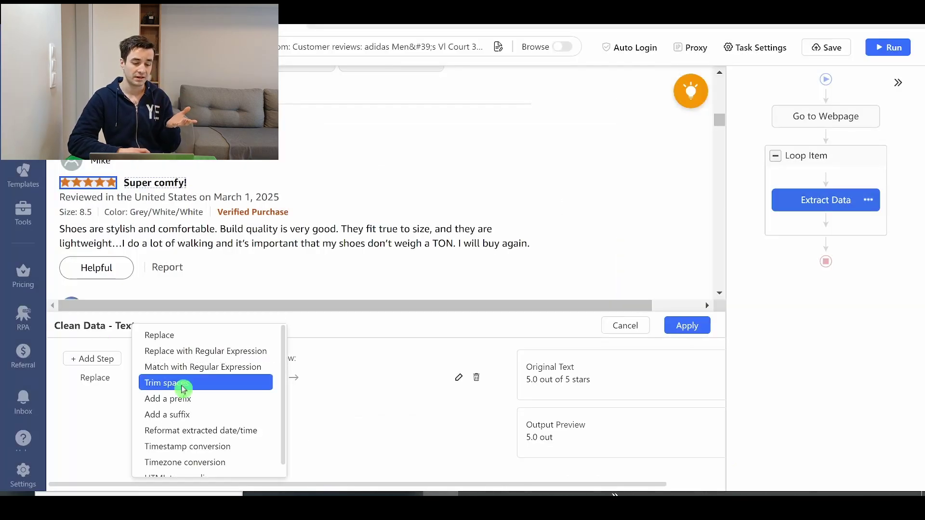
left_click(183, 386)
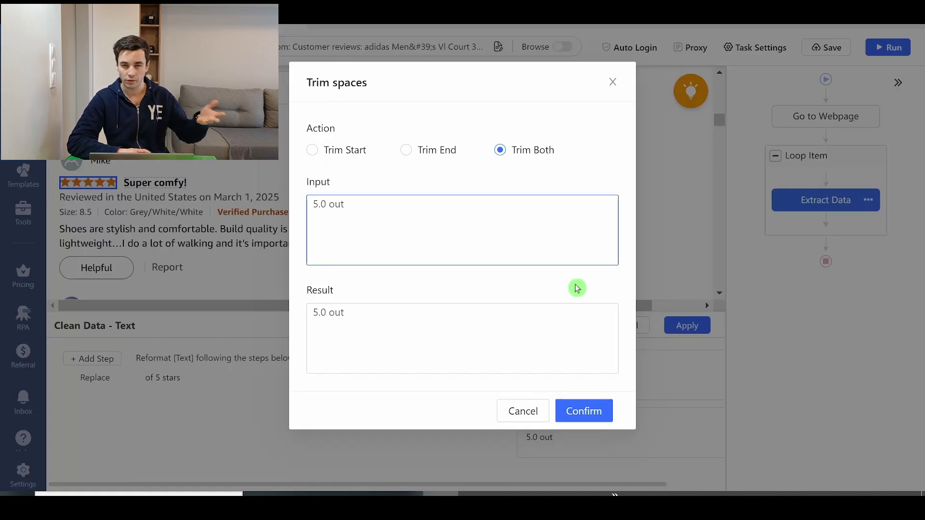
left_click(584, 411)
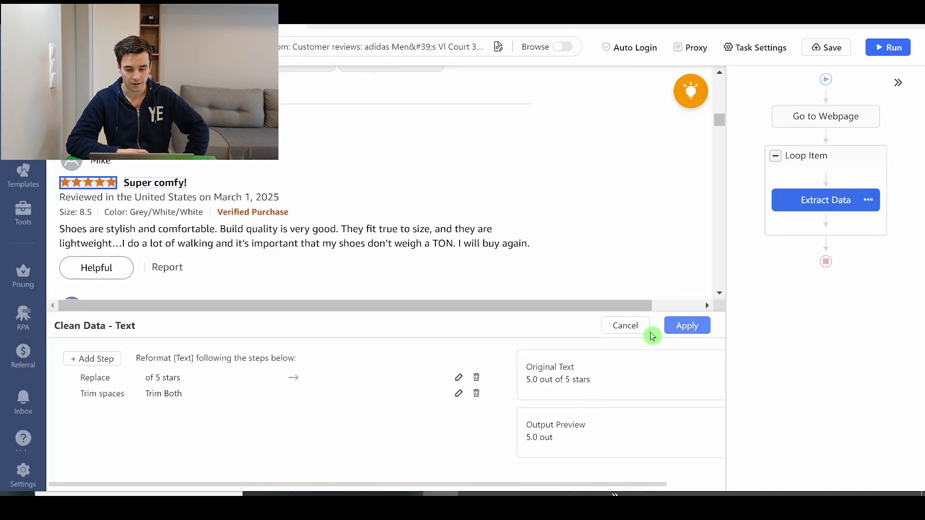
Step: Edit the Replace step to remove 'out of 5 stars' and confirm it
left_click(459, 377)
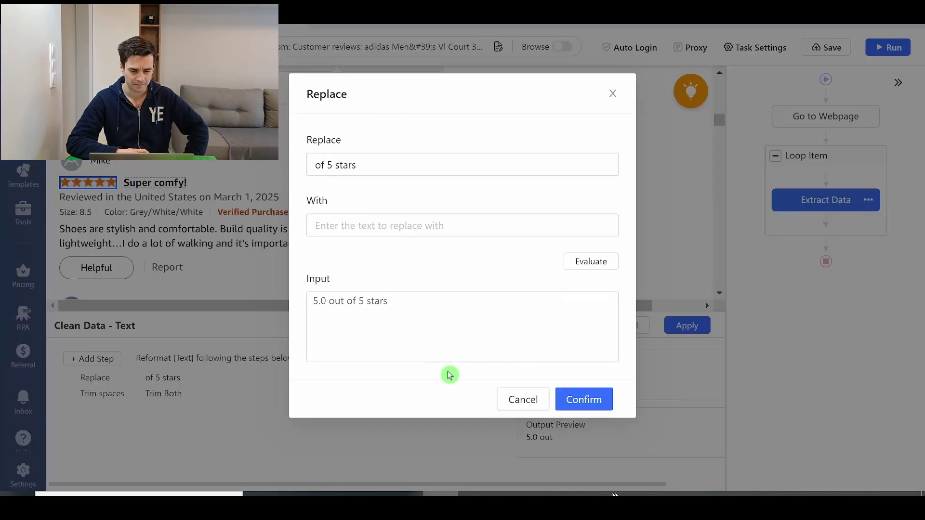
left_click(339, 308)
left_click_drag(346, 302, 414, 289)
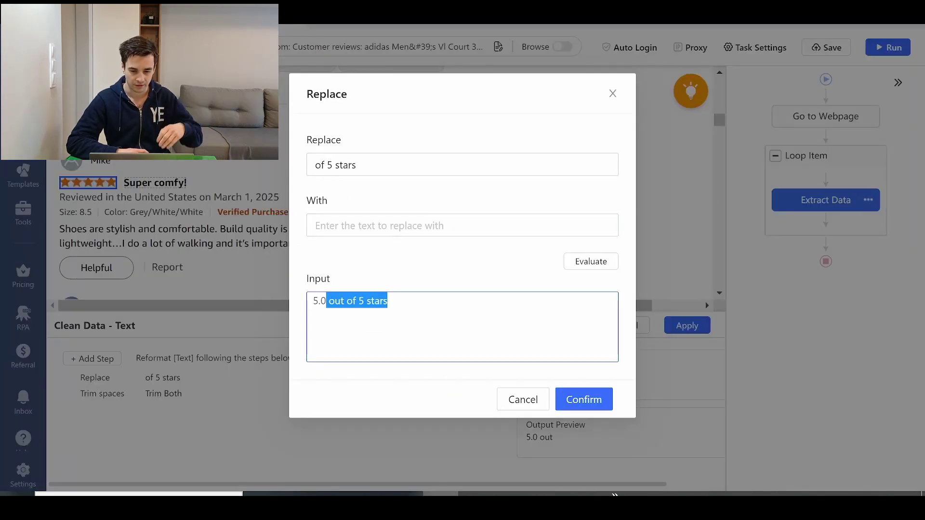
left_click(309, 164)
type("out")
left_click(590, 261)
left_click(602, 454)
scroll(265, 161, "down", 10)
Step: Select the reviews' Next page link and make it a Loop click pagination step
scroll(265, 192, "up", 6)
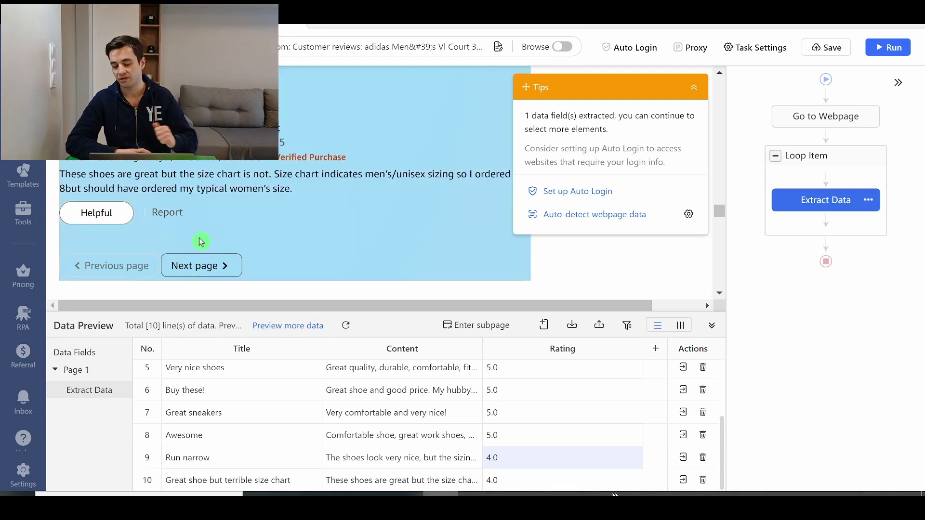
left_click(197, 265)
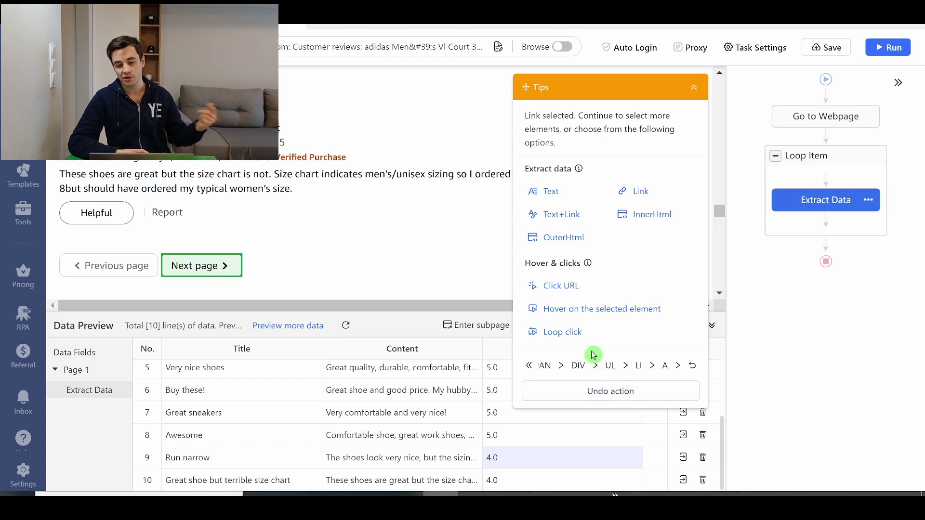
left_click(552, 339)
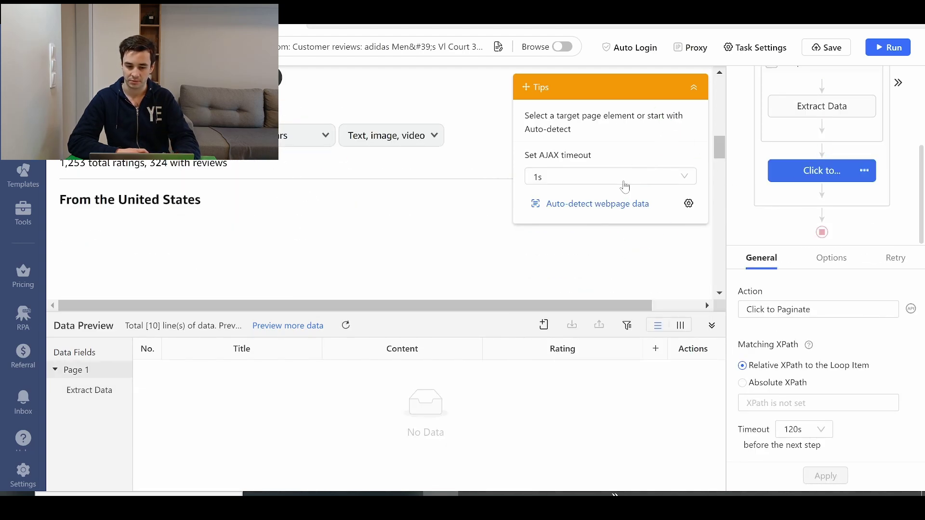
Step: Set the AJAX timeout to 10s and wait 1s before the Click to Paginate step
left_click(622, 177)
left_click(562, 323)
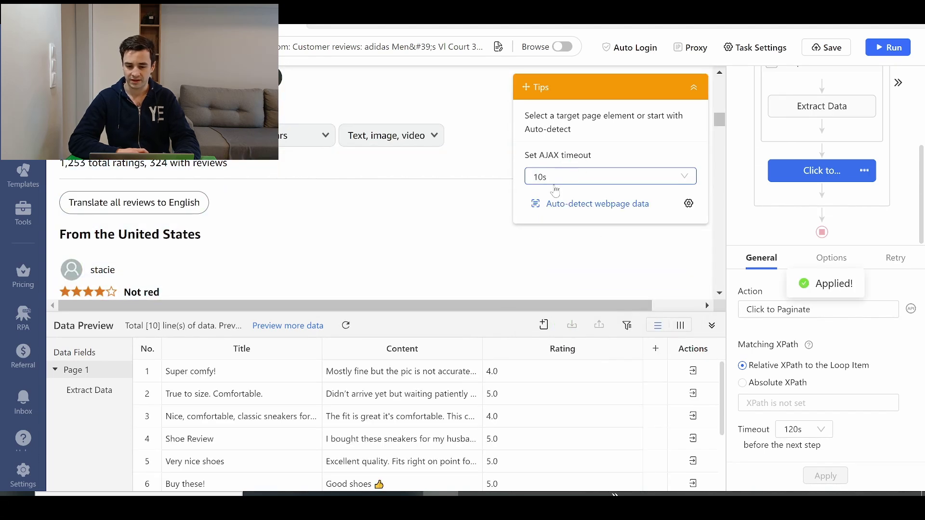
left_click(826, 261)
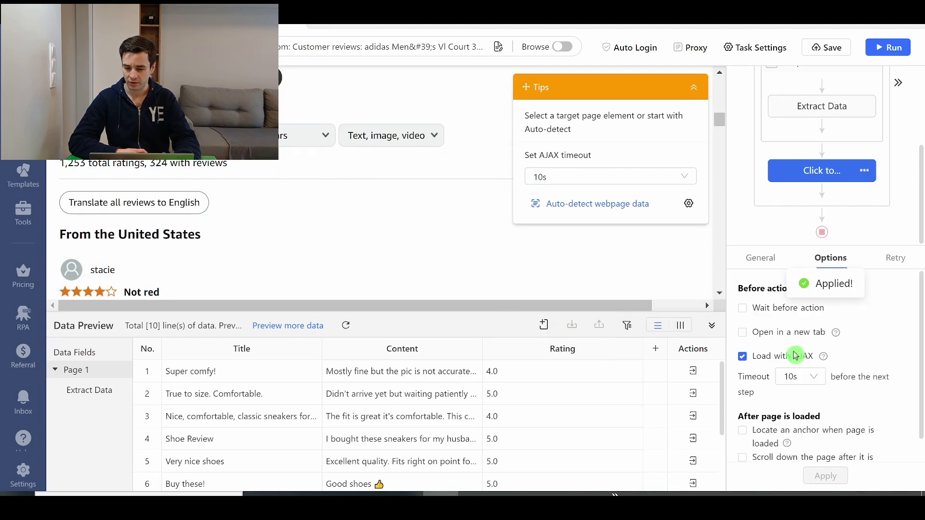
left_click(766, 314)
left_click(791, 327)
left_click(777, 376)
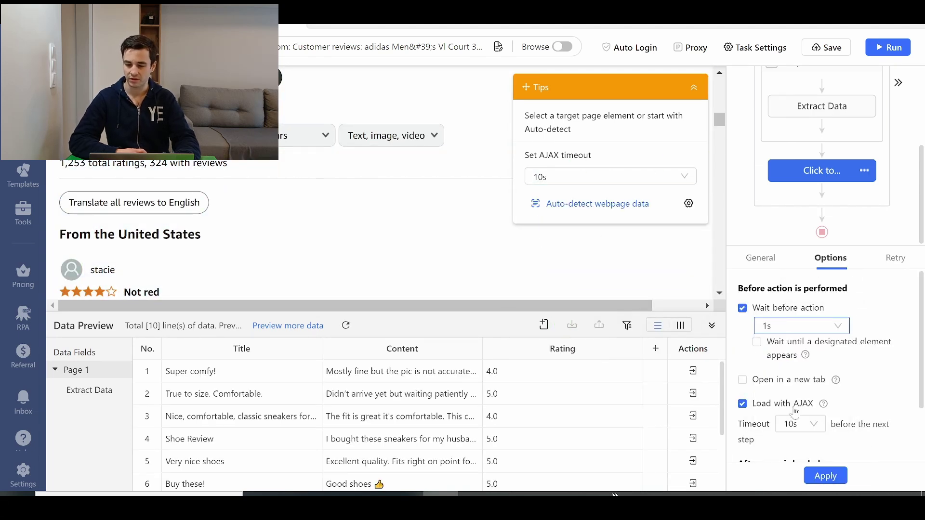
left_click(825, 477)
Step: Add a 1s wait before both the Pagination and Extract Data steps
left_click(876, 260)
left_click(789, 309)
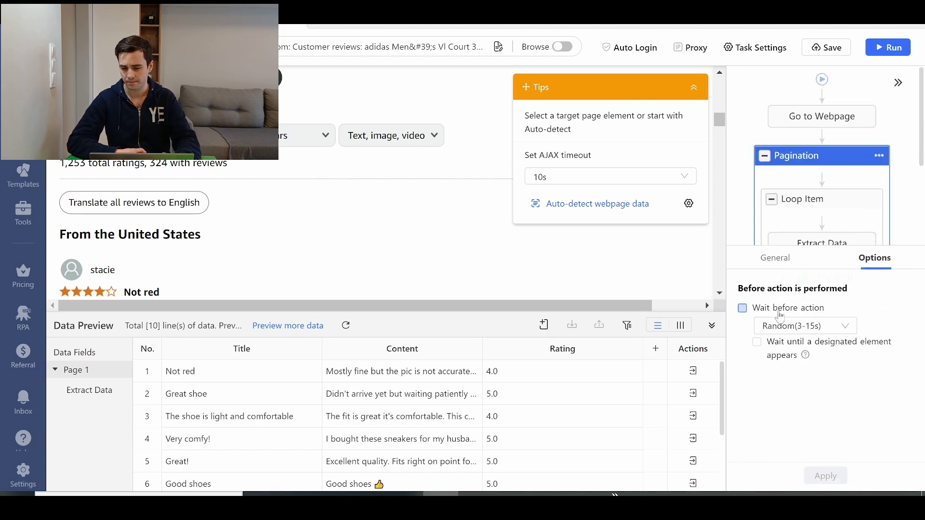
left_click(791, 327)
left_click(789, 386)
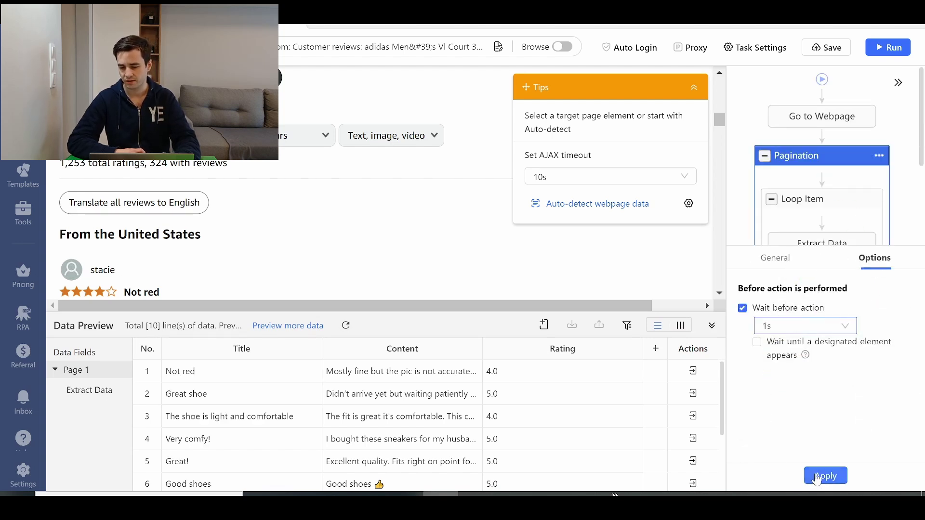
left_click(824, 476)
left_click(874, 259)
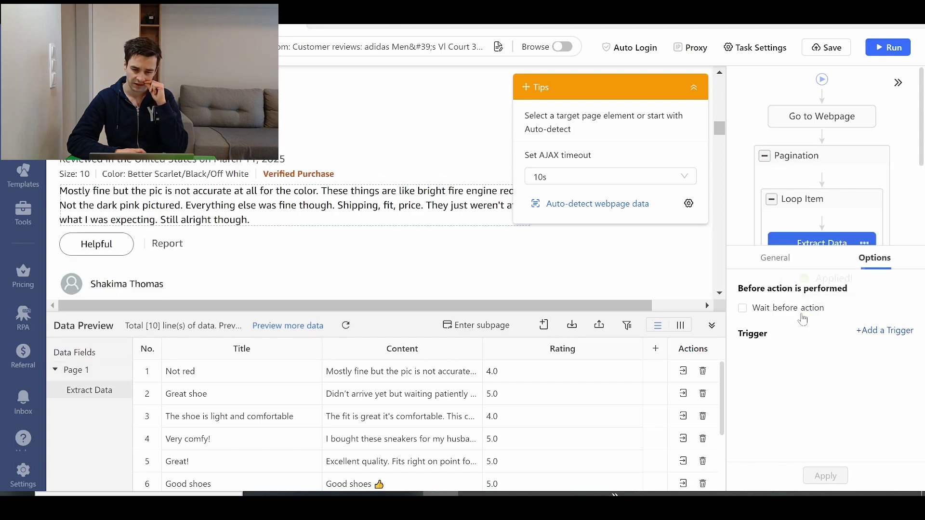
left_click(789, 309)
left_click(800, 326)
left_click(787, 381)
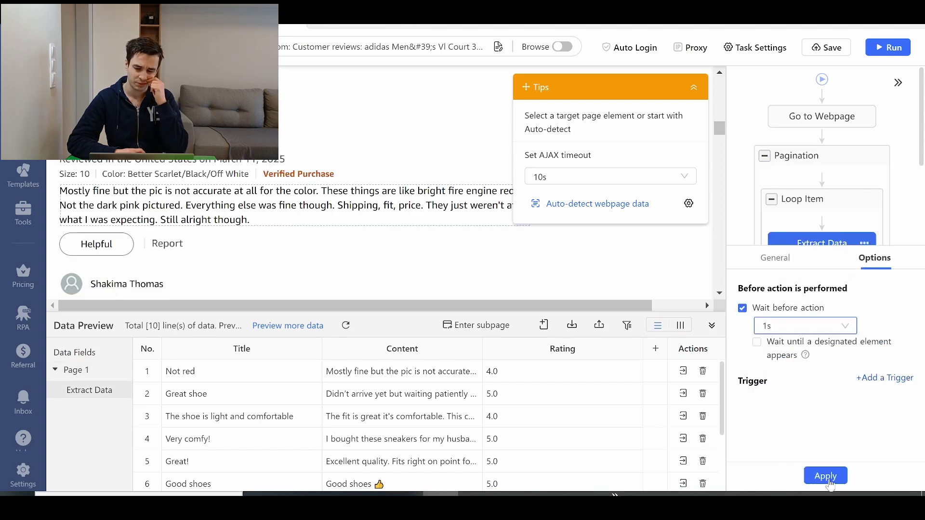
left_click(825, 476)
Step: Save the task and check the loop's 10 review items
left_click_drag(799, 245, 799, 336)
scroll(835, 179, "down", 1)
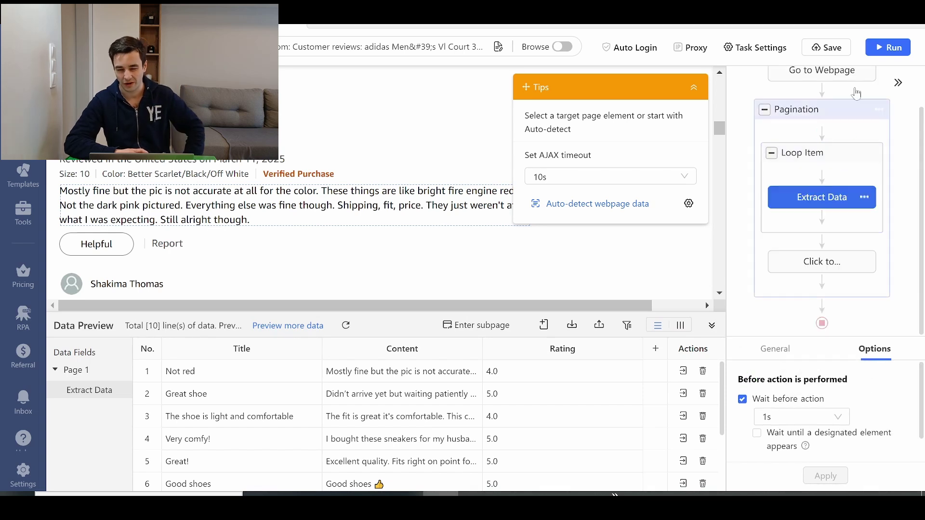
left_click(846, 47)
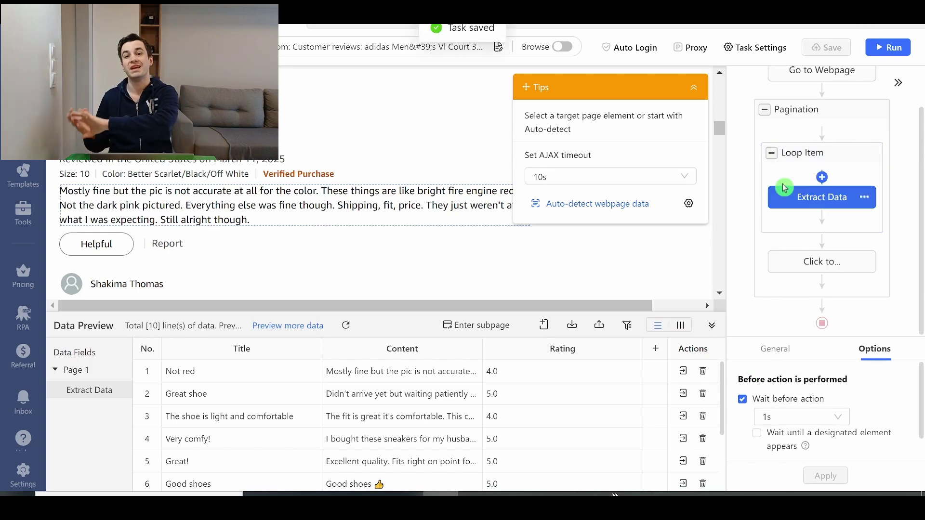
left_click(814, 151)
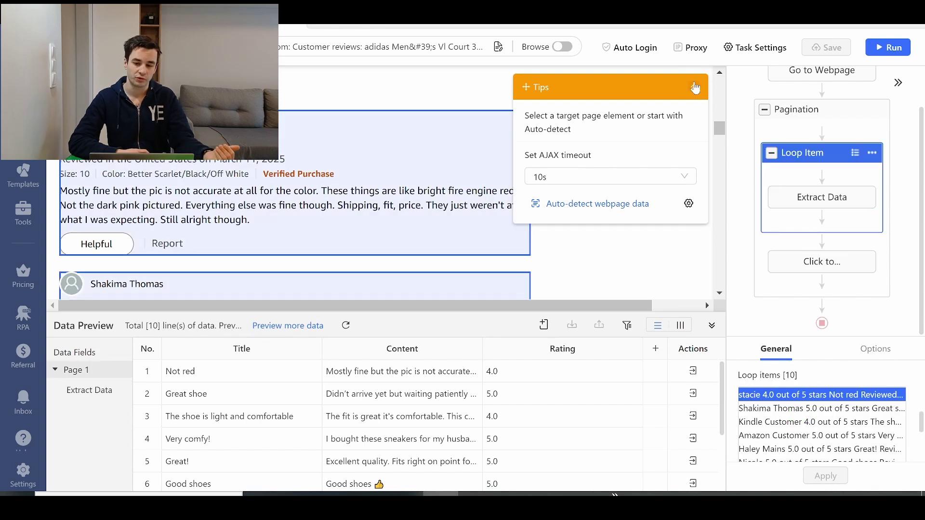
left_click(695, 87)
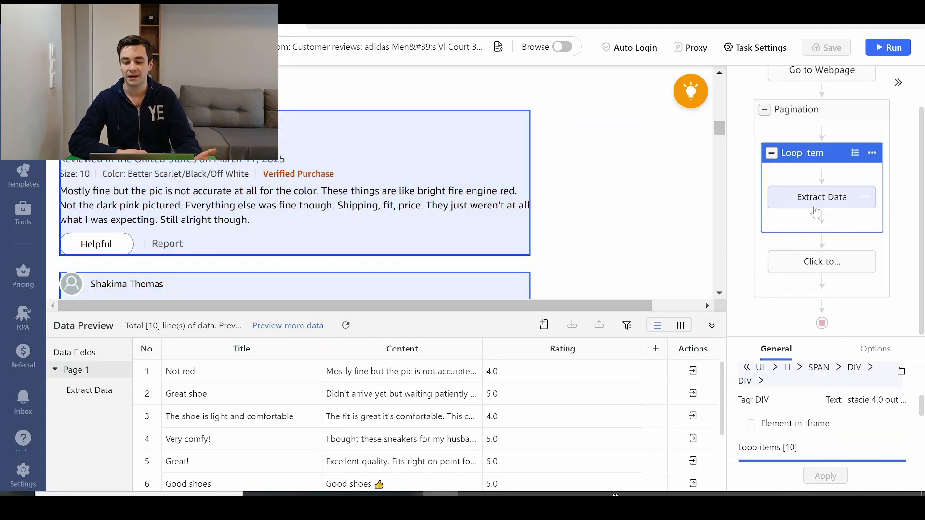
Step: Make the Pagination loop exit after 5 repeats, changing the repeat count from 3
left_click(818, 205)
left_click(789, 125)
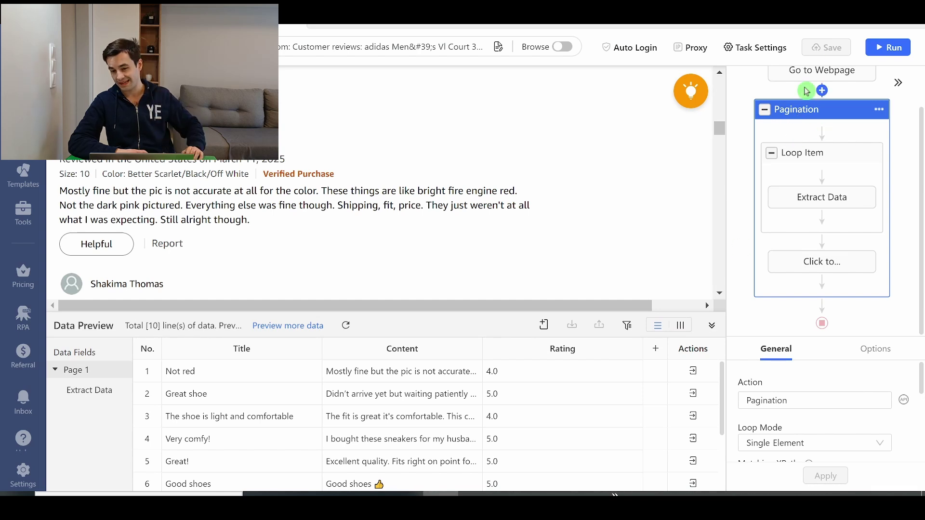
scroll(800, 361, "down", 5)
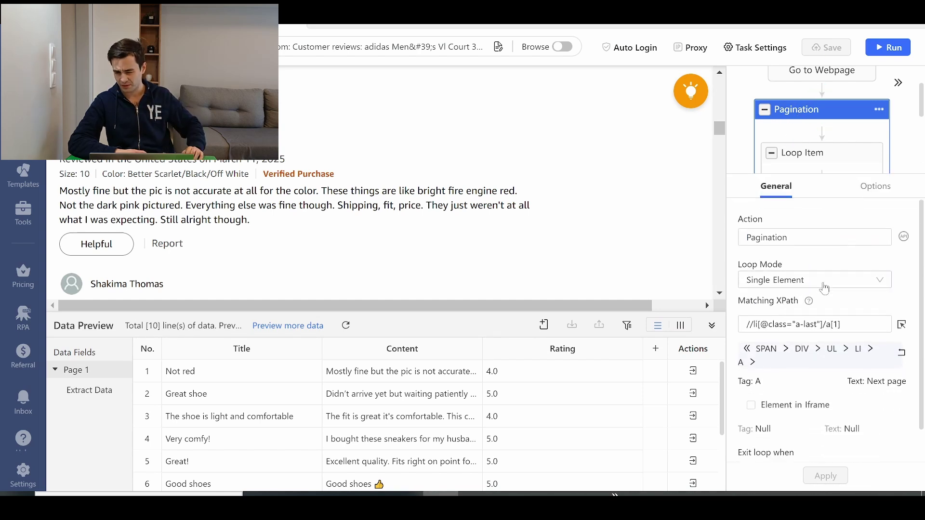
left_click(755, 442)
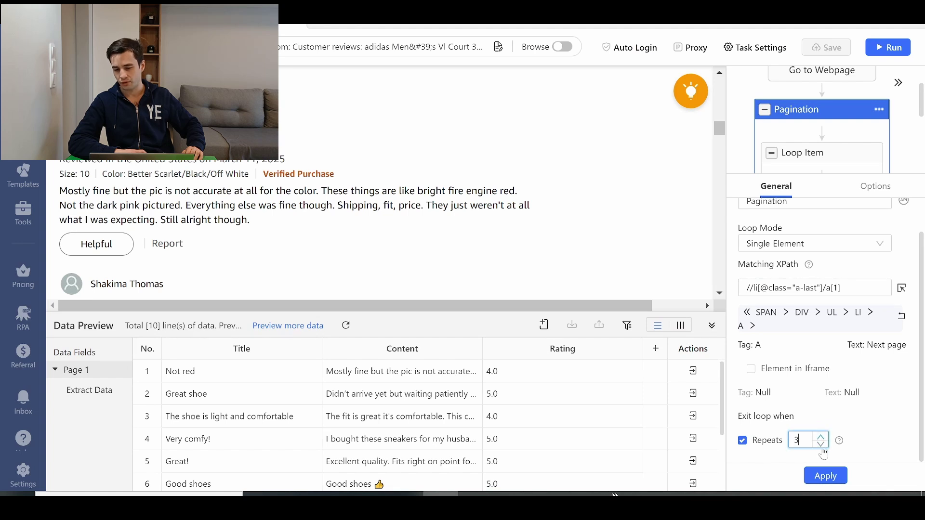
left_click(825, 477)
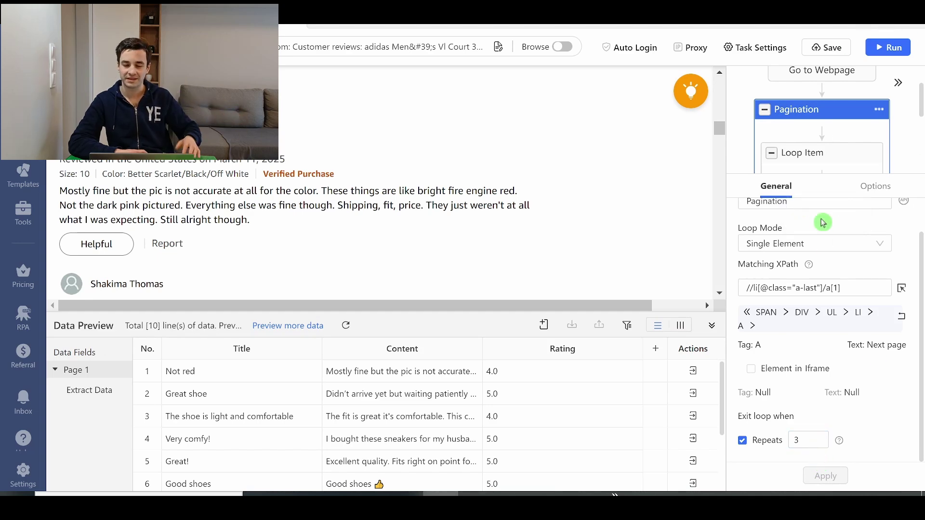
key("BackSpace")
type("5")
left_click(826, 476)
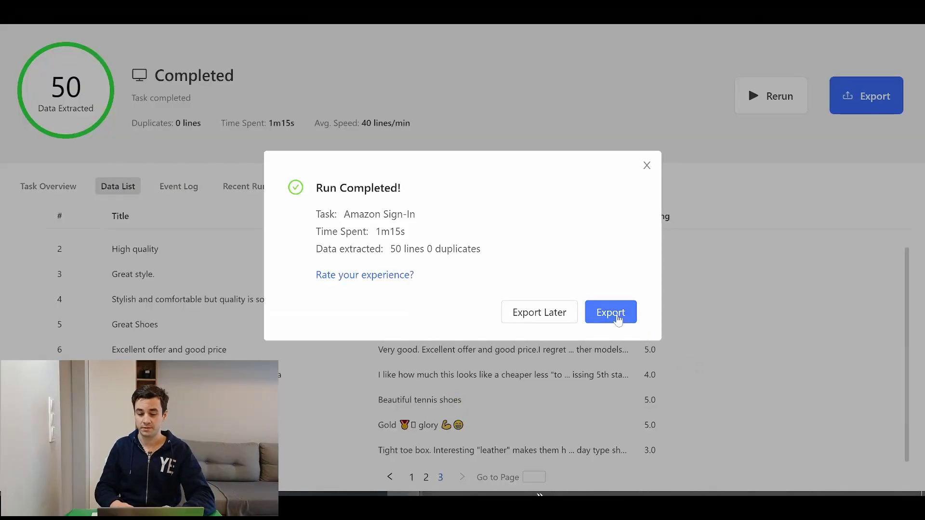
Step: Export the 50 extracted reviews from the completed run as an Excel file
left_click(624, 317)
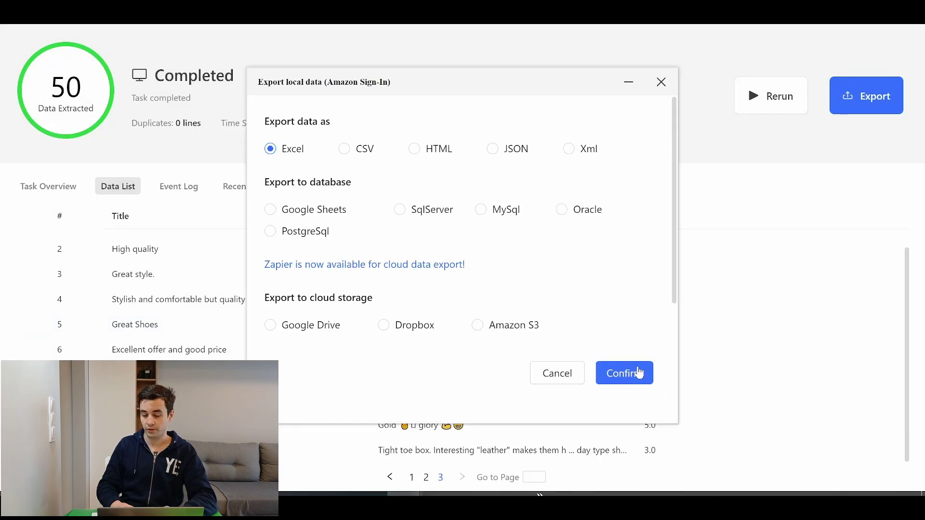
left_click(640, 372)
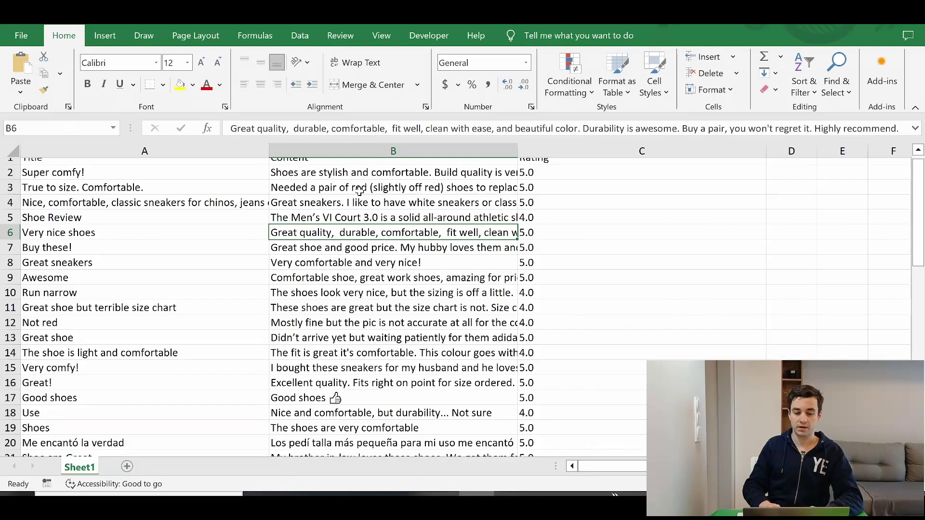
scroll(359, 191, "down", 12)
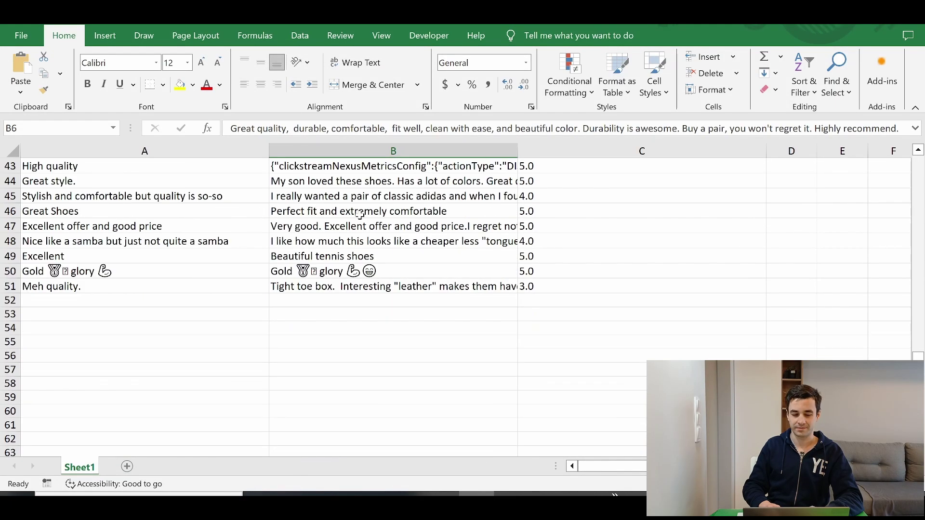
key("ctrl+Home")
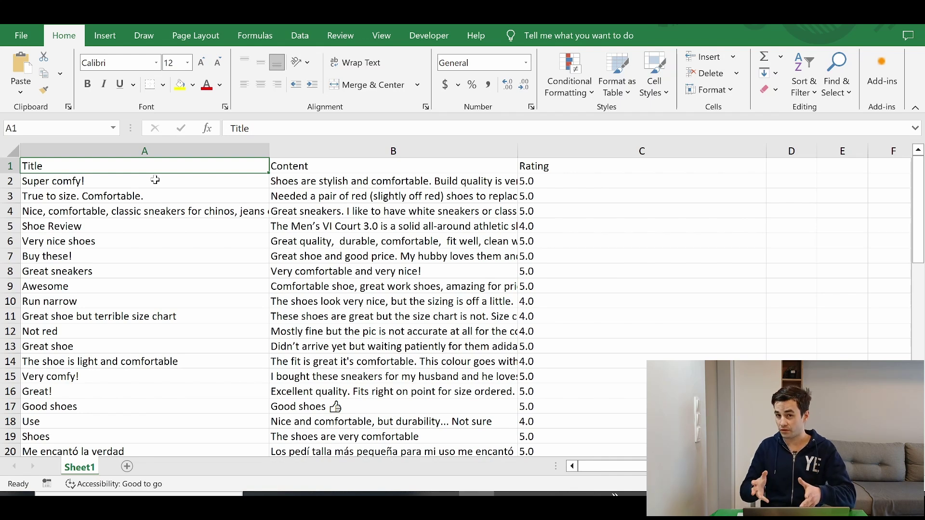